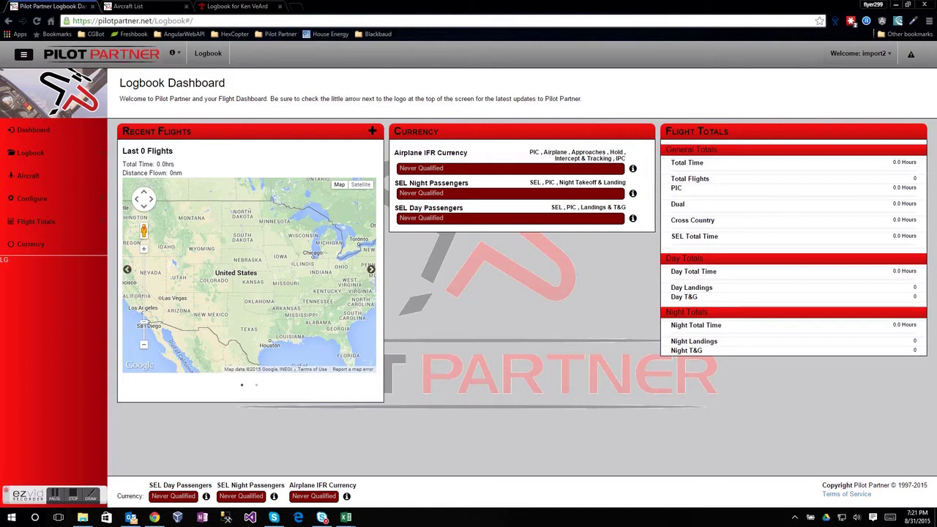
Switch to ExampleImportFile.csv in Excel, maximize it, and examine its header row from Date through hp.
click(345, 518)
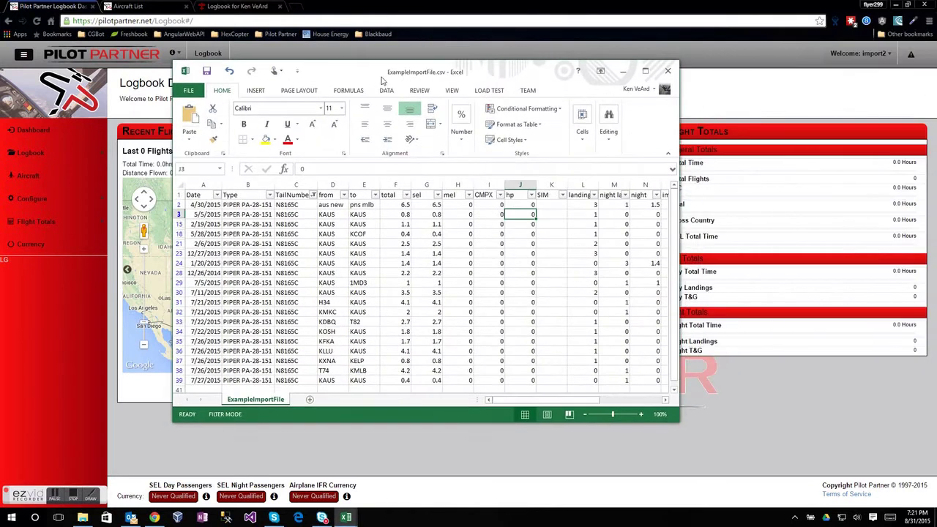
double_click(381, 78)
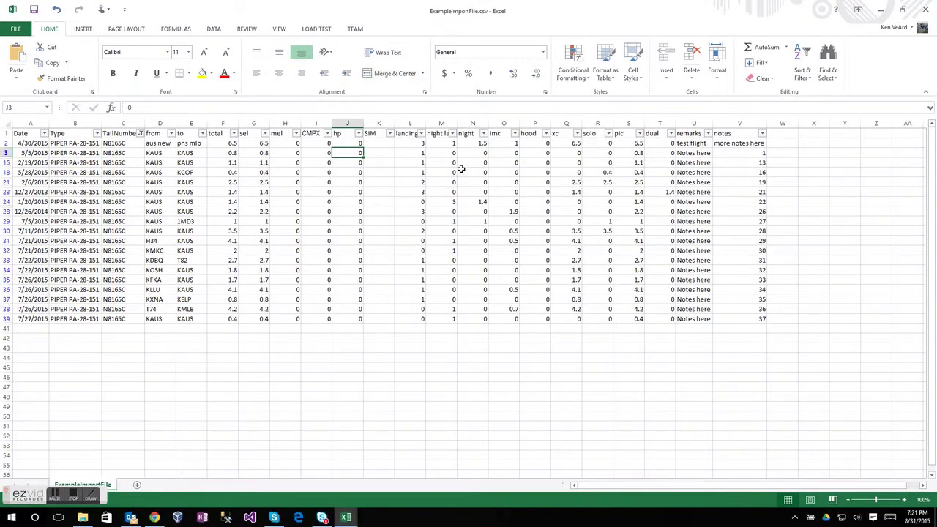
click(5, 133)
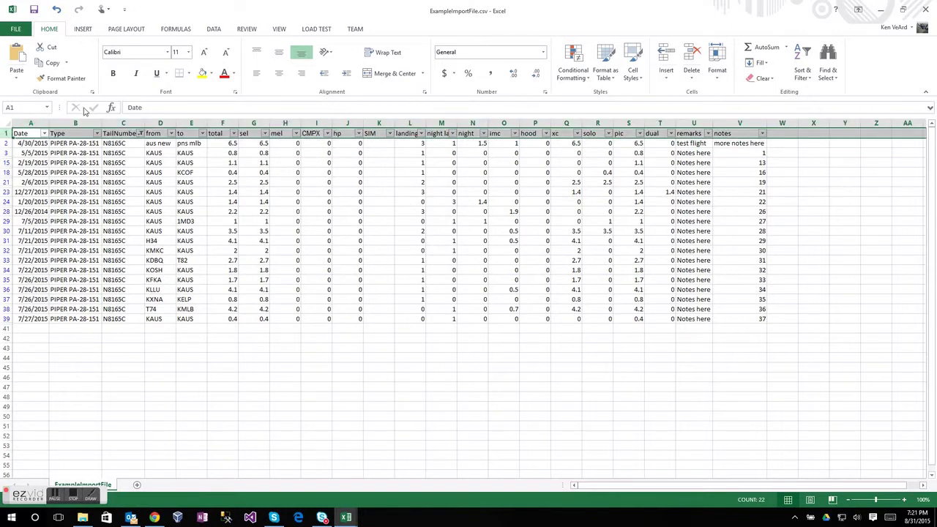
click(70, 173)
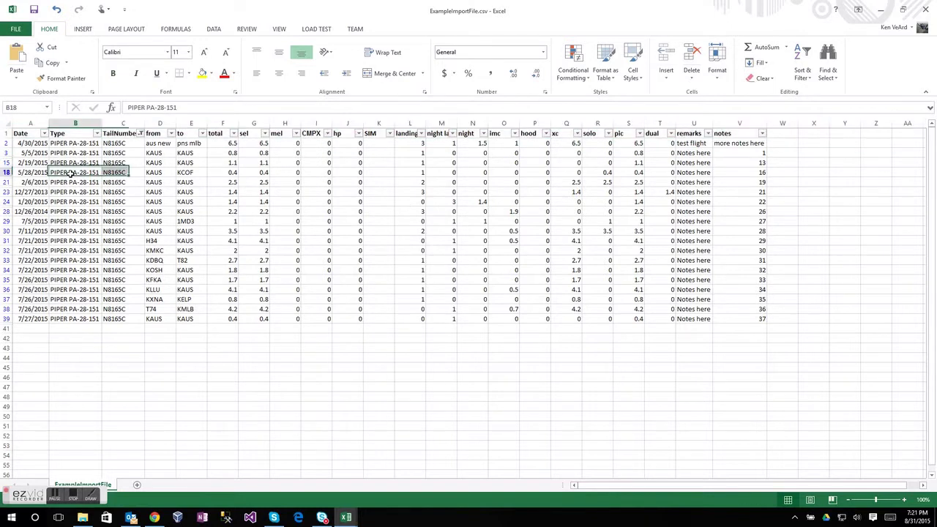
click(22, 136)
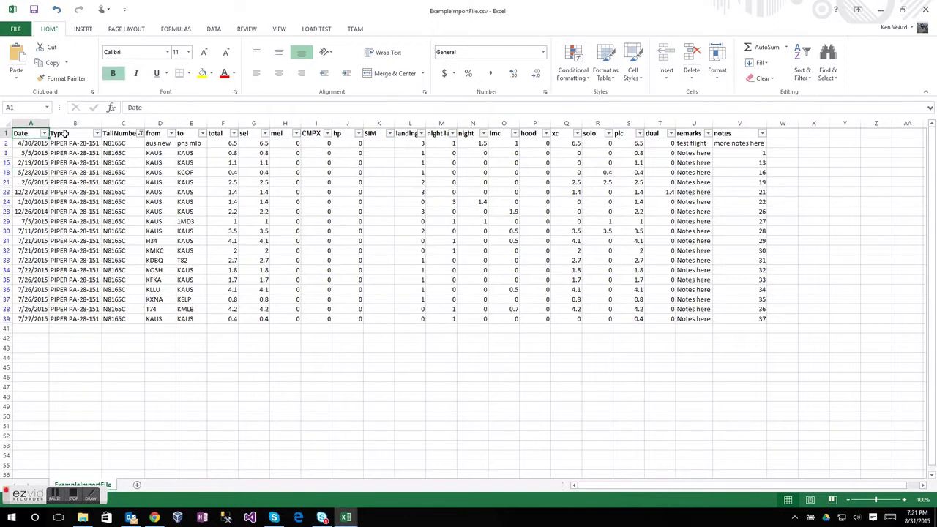
click(65, 135)
click(112, 135)
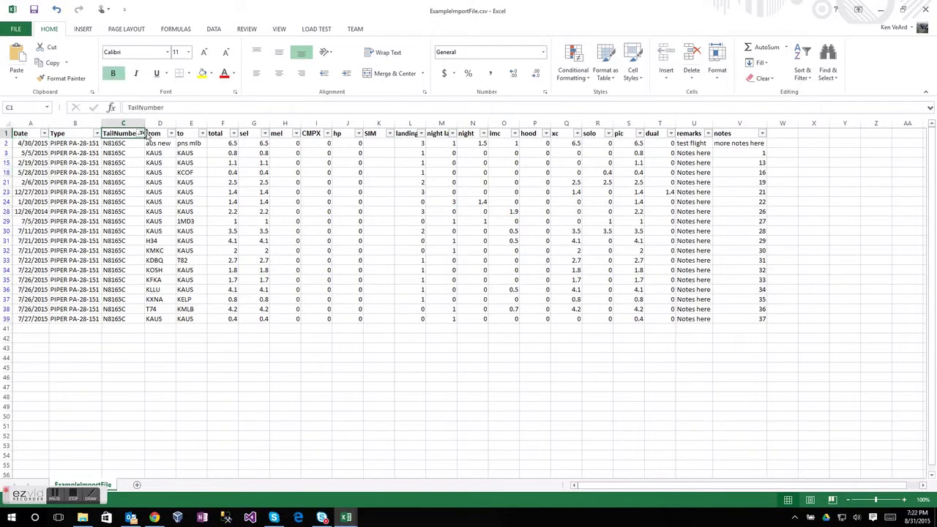
click(151, 133)
click(181, 134)
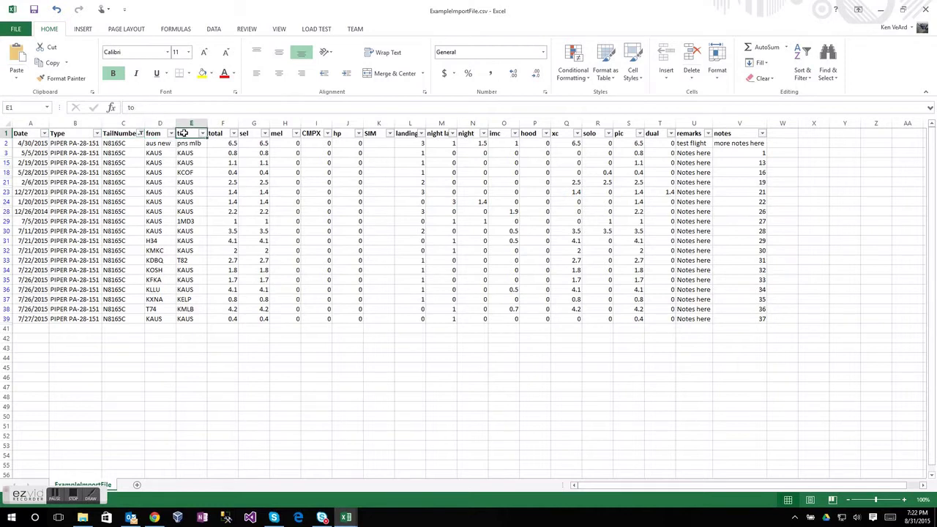
click(153, 134)
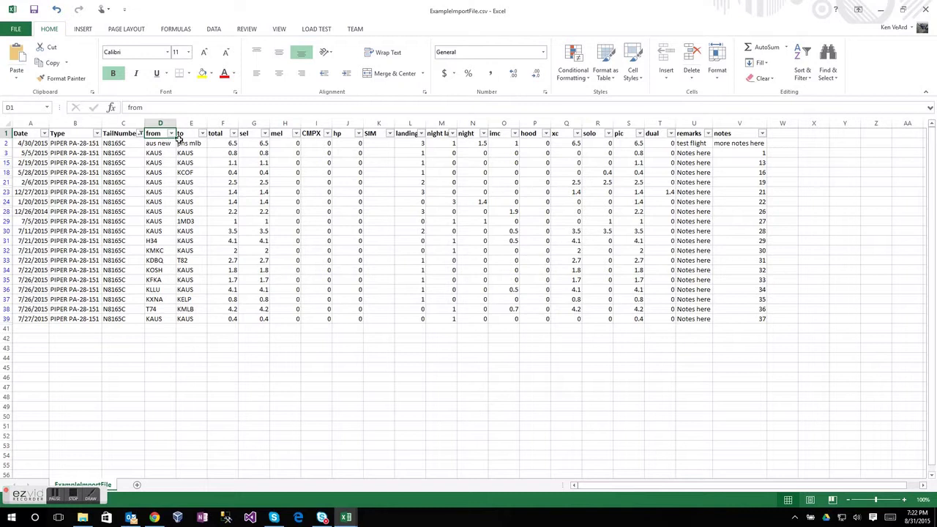
click(216, 136)
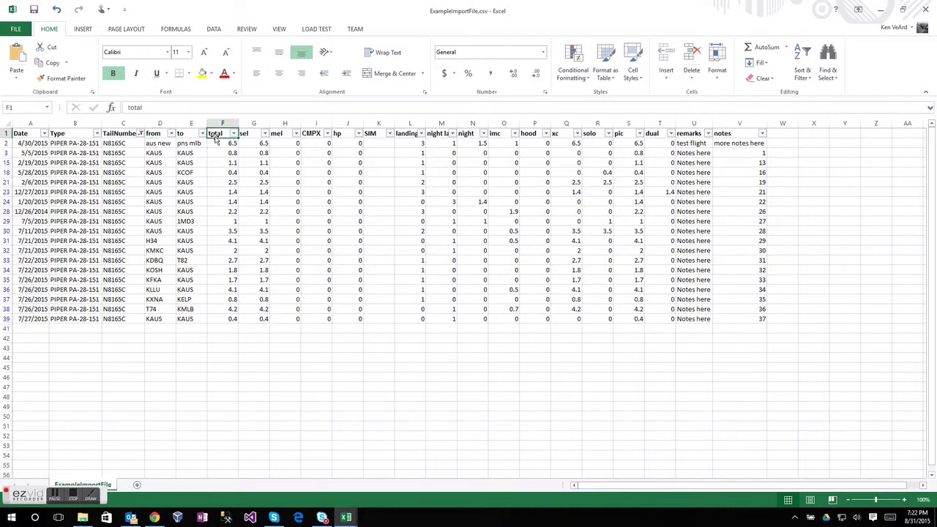
click(250, 134)
click(277, 134)
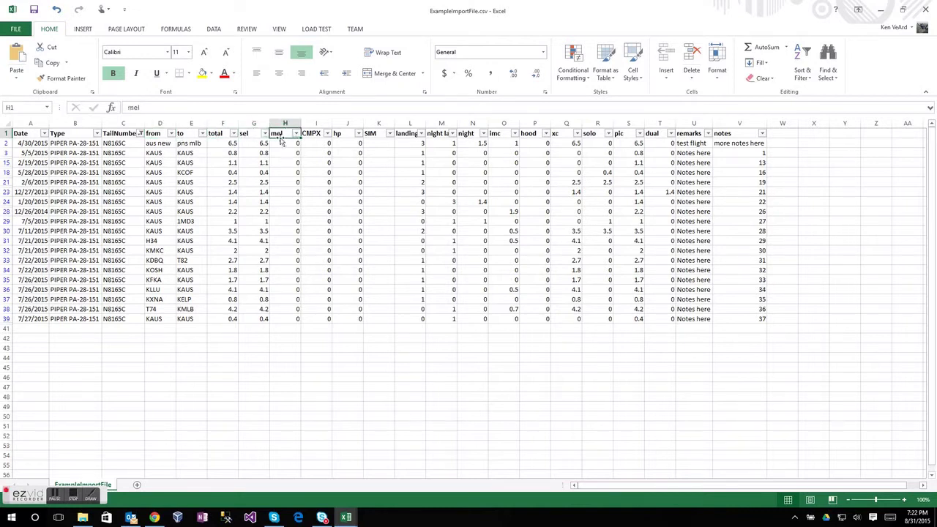
click(310, 135)
click(336, 136)
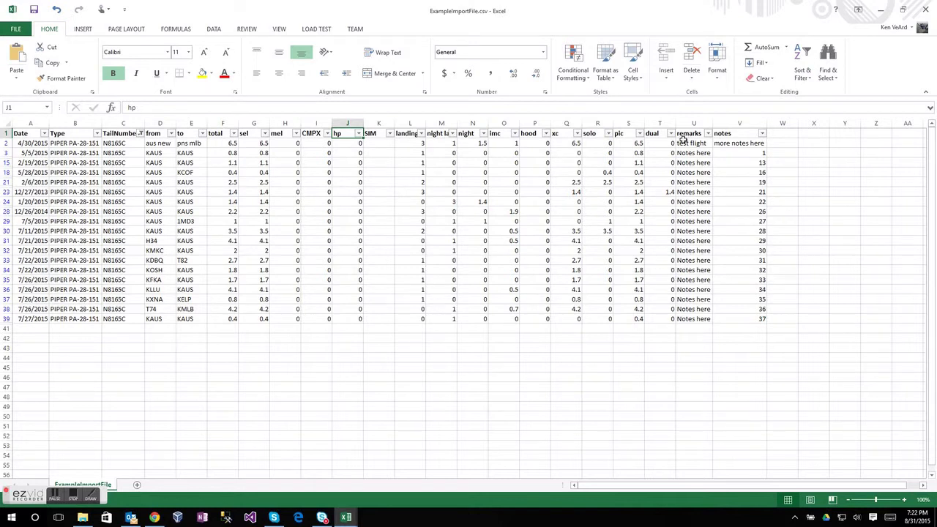
Switch to Pilot Partner in the browser, download the account's logbook export, and view the exported CSV in a maximized Excel window.
key(alt+Tab)
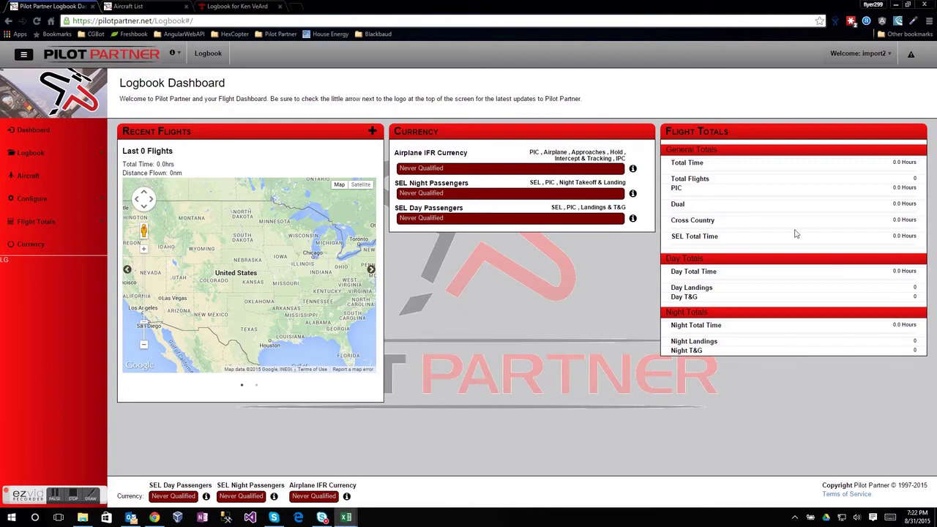
click(857, 54)
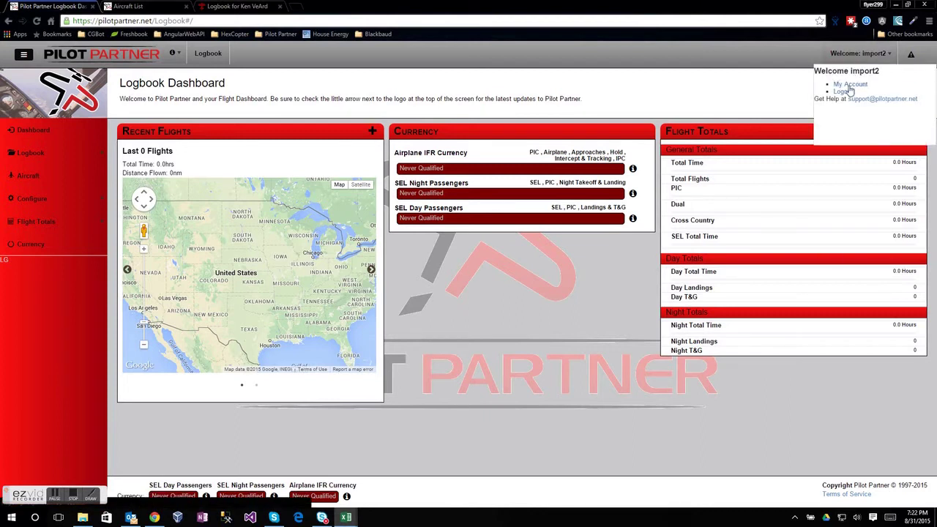
click(850, 86)
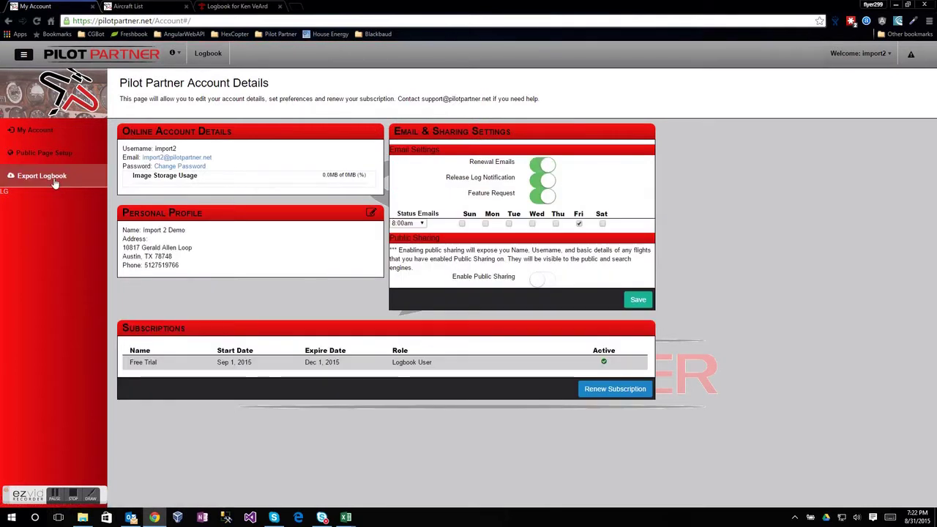
click(55, 180)
click(477, 337)
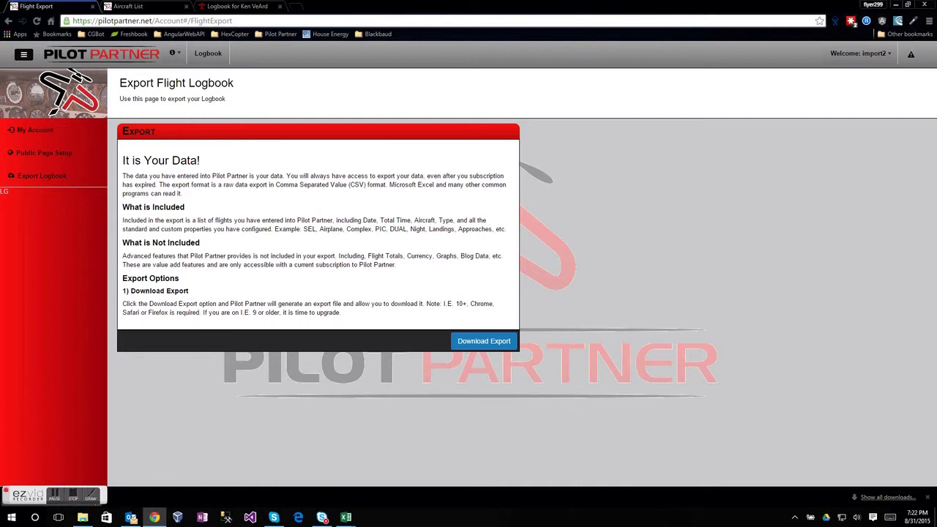
drag(645, 75, 289, 73)
double_click(289, 74)
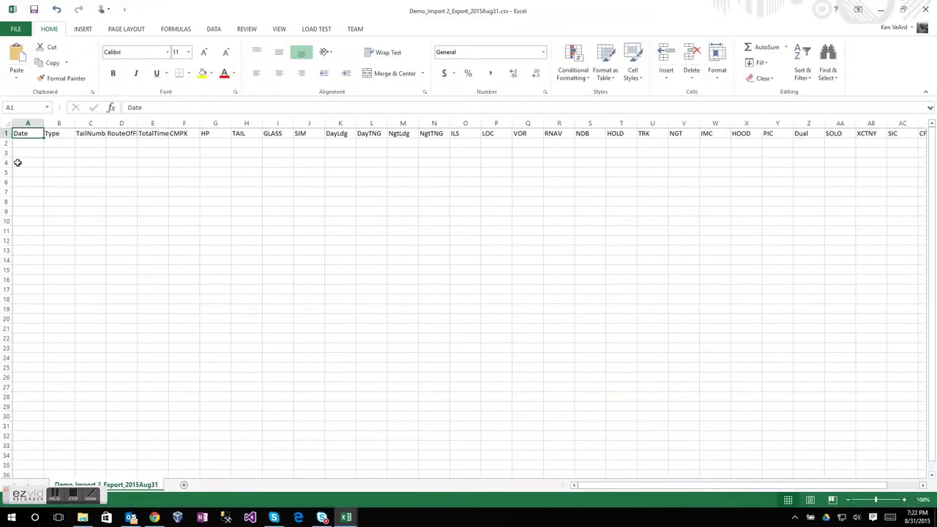
Examine the exported CSV's header row from TailNumber through BFR and back to Date.
click(86, 135)
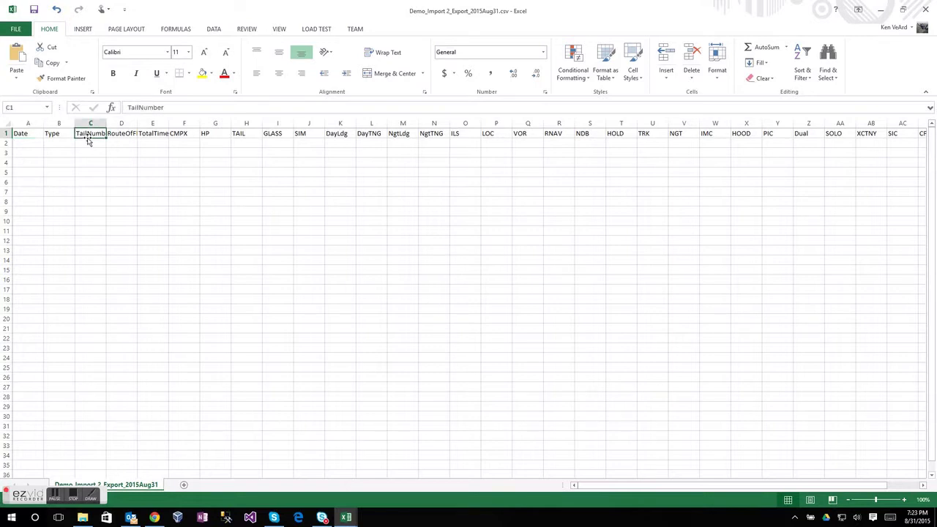
key(Right)
key(Right)
key(Right)
key(Right)
key(Right)
key(Right)
key(Right)
key(Right)
key(Right)
key(Right)
key(Right)
key(Right)
key(Right)
key(Right)
key(Right)
key(Right)
key(Right)
key(Right)
key(Right)
key(Right)
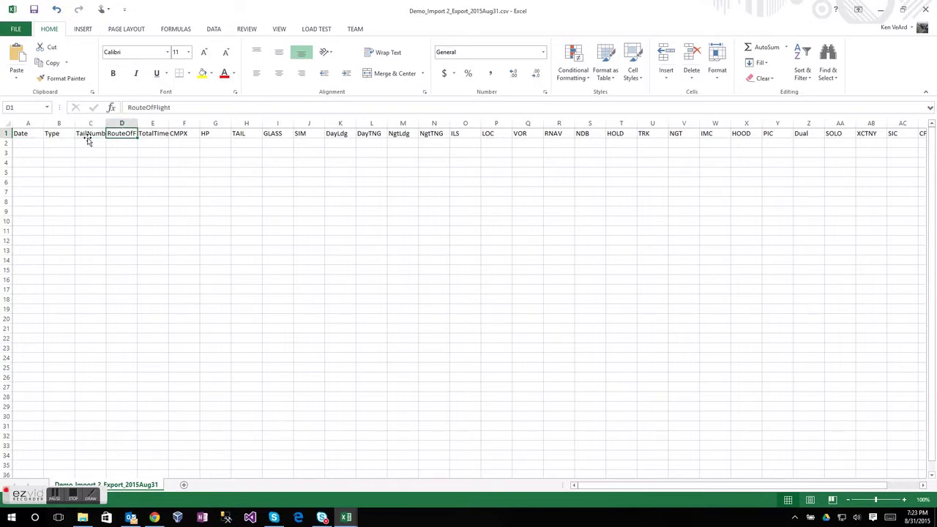
key(Right)
key(Right)
key(Right)
key(Right)
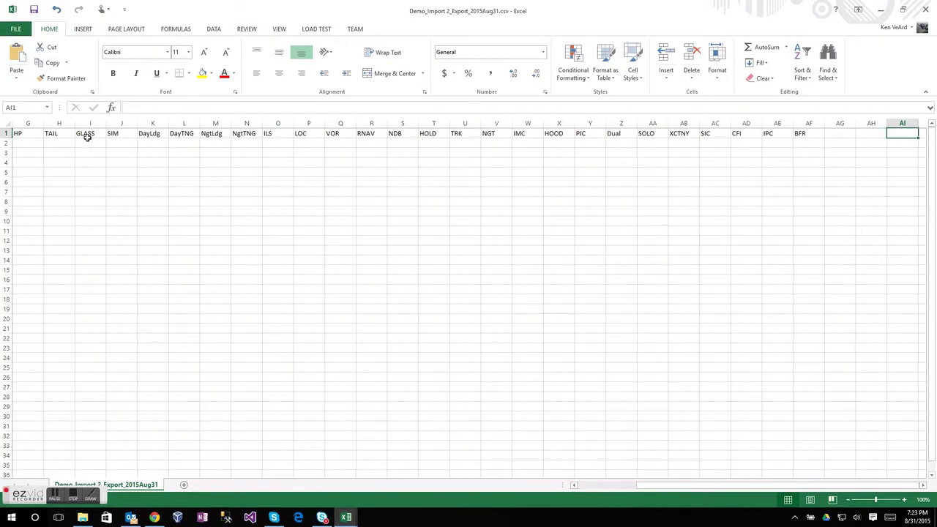
key(Left)
key(Left)
key(Left)
key(Left)
key(Left)
key(Left)
key(Left)
key(Left)
key(Left)
key(Left)
key(Left)
key(Left)
key(Left)
key(Left)
key(Left)
key(Left)
key(Left)
key(Left)
key(Left)
key(Left)
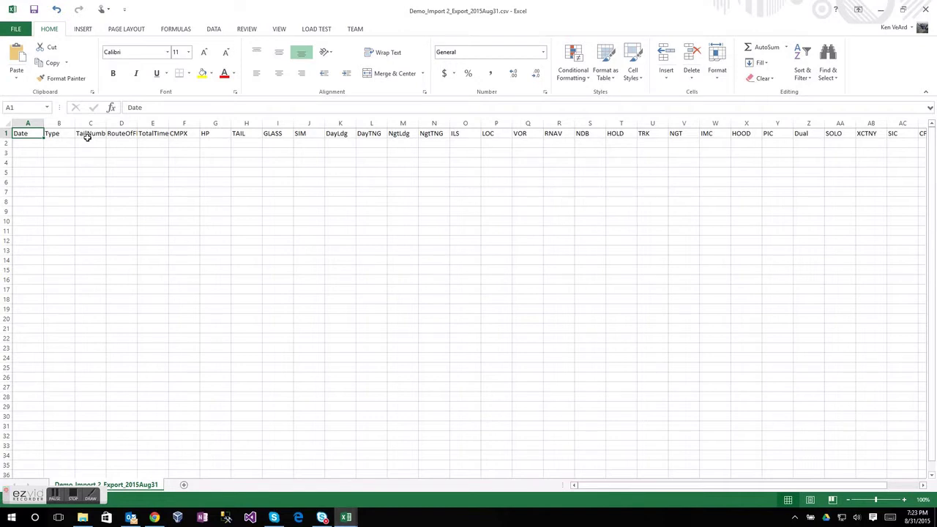
Insert two blank columns between the TotalTime and CMPX columns.
right_click(184, 123)
click(208, 194)
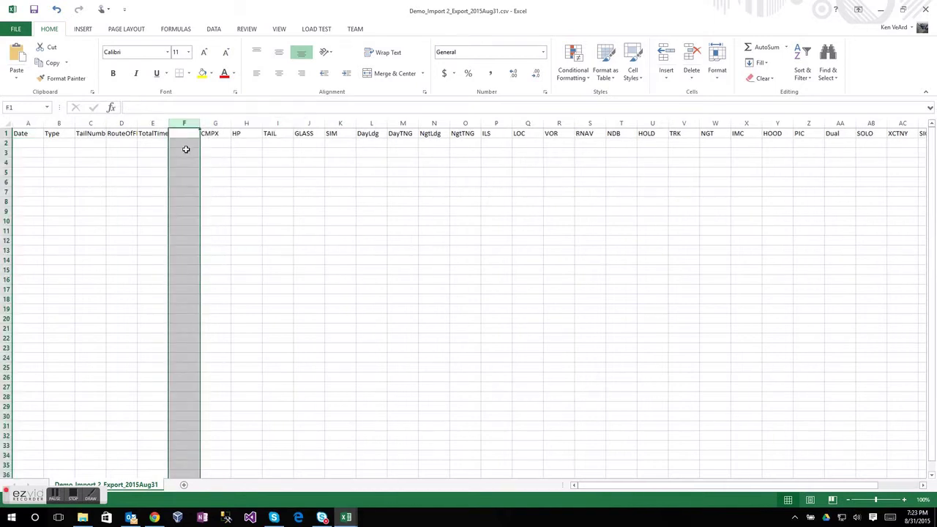
right_click(184, 123)
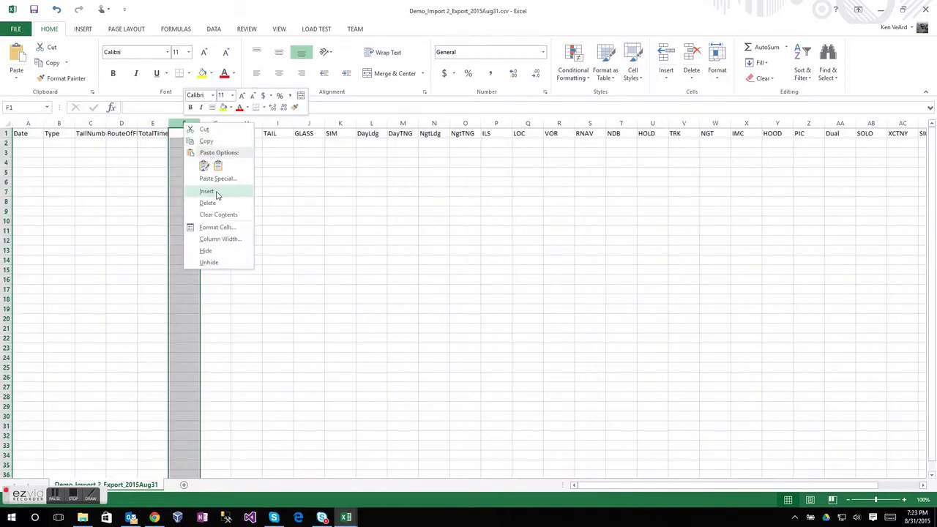
click(209, 193)
Enter the headers SEL in F1 and MEL in G1 for the two blank columns.
click(186, 136)
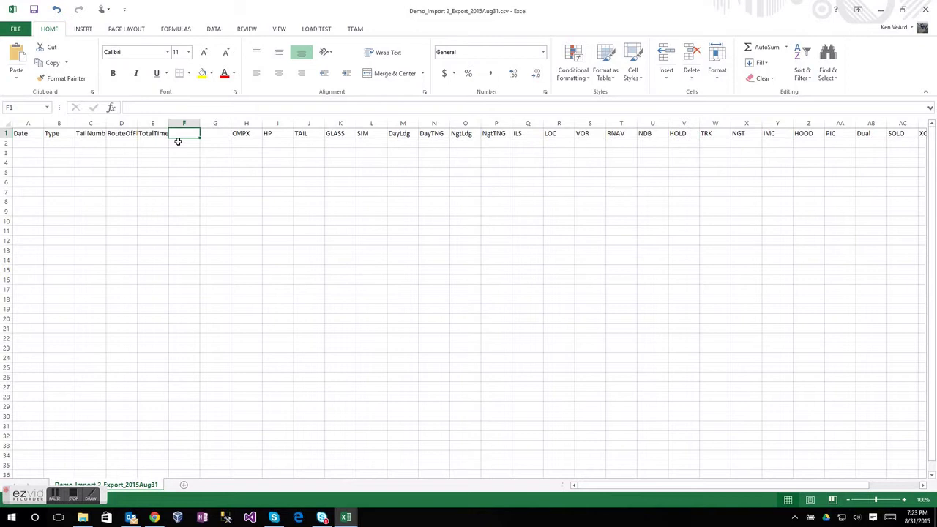
text(SEL)
key(Tab)
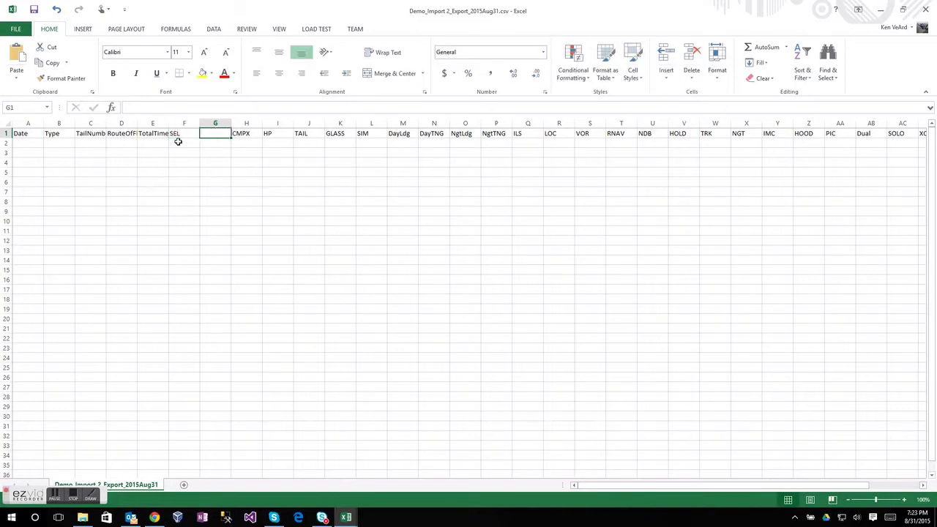
text(MEL)
click(178, 141)
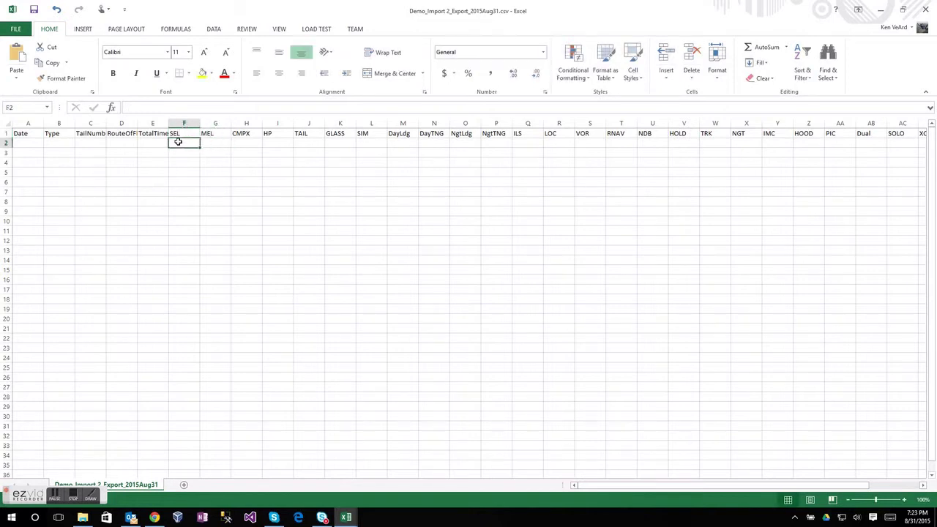
key(shift+Right)
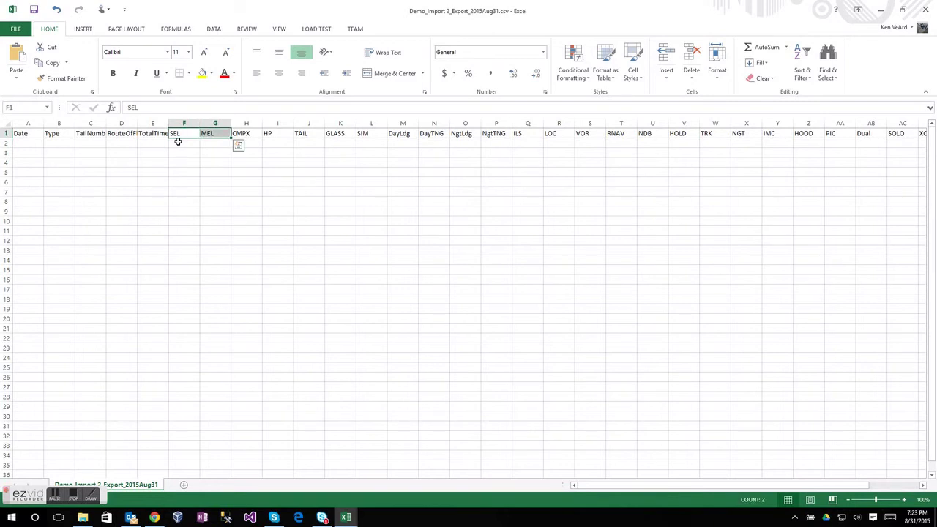
key(Down)
key(Left)
key(Left)
key(Left)
key(Left)
key(Right)
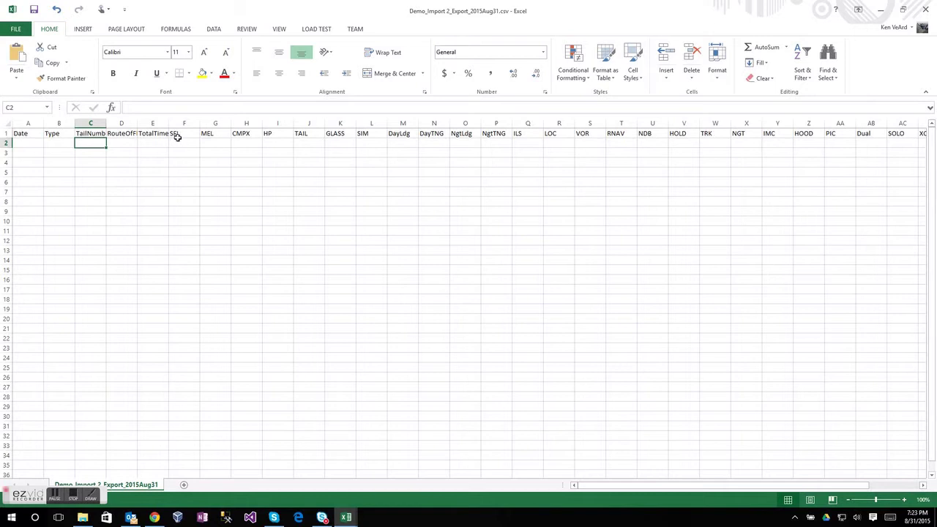
Move the export workbook's window aside and bring ExampleImportFile.csv back as a maximized window.
drag(233, 8, 936, 40)
drag(936, 80, 405, 83)
double_click(404, 83)
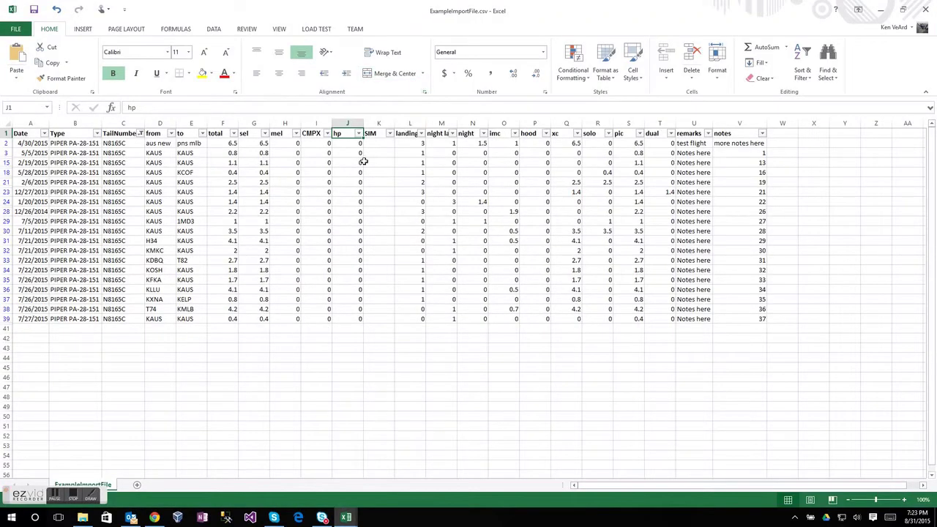
Examine the Date, Type, TailNumber, from, to and total headers in row 1 of the example import file.
click(20, 132)
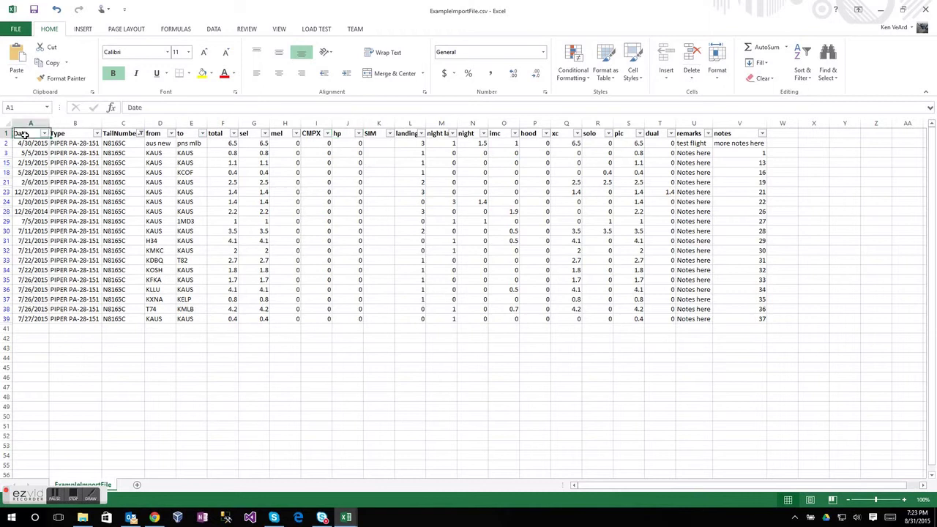
shift+click(68, 133)
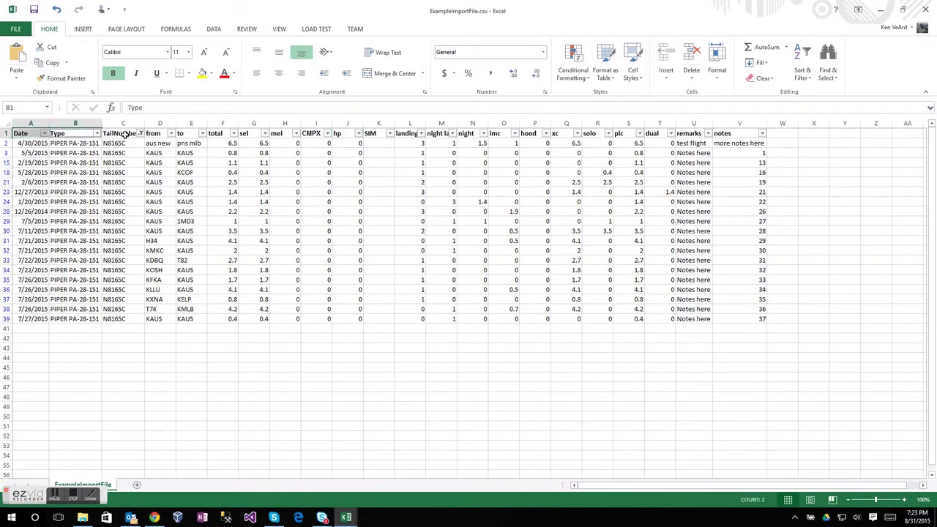
ctrl+click(125, 133)
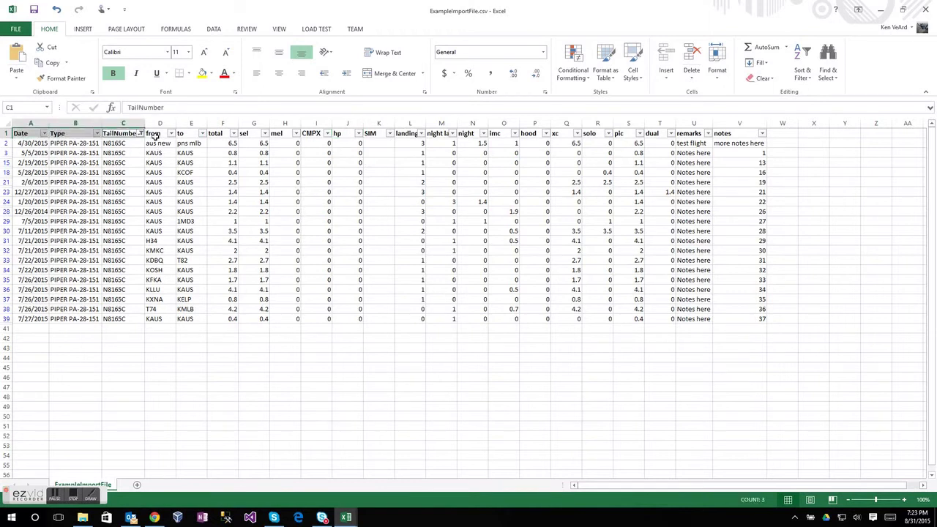
ctrl+click(155, 137)
ctrl+click(179, 134)
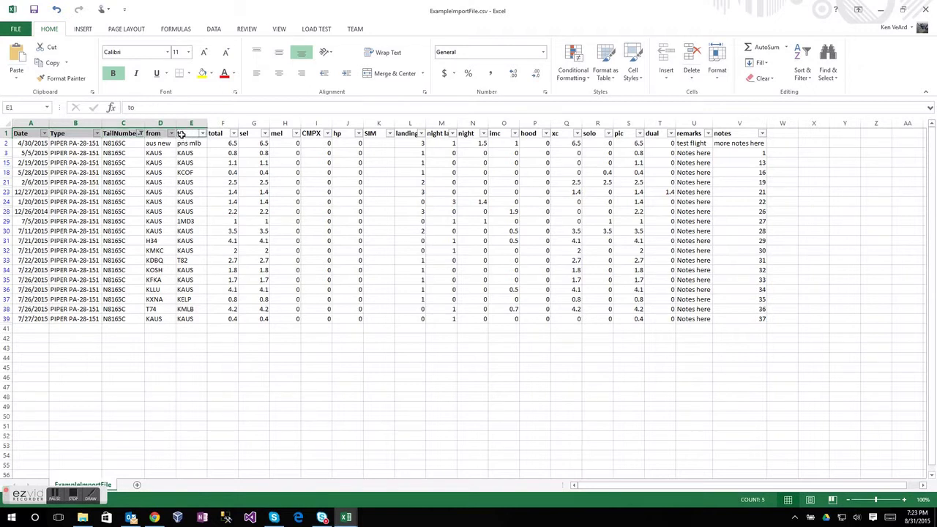
ctrl+click(218, 134)
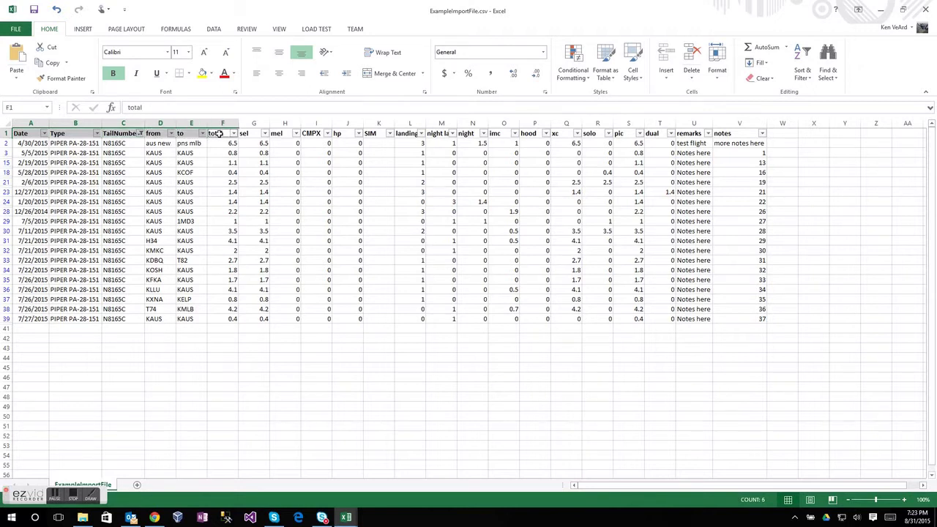
click(66, 172)
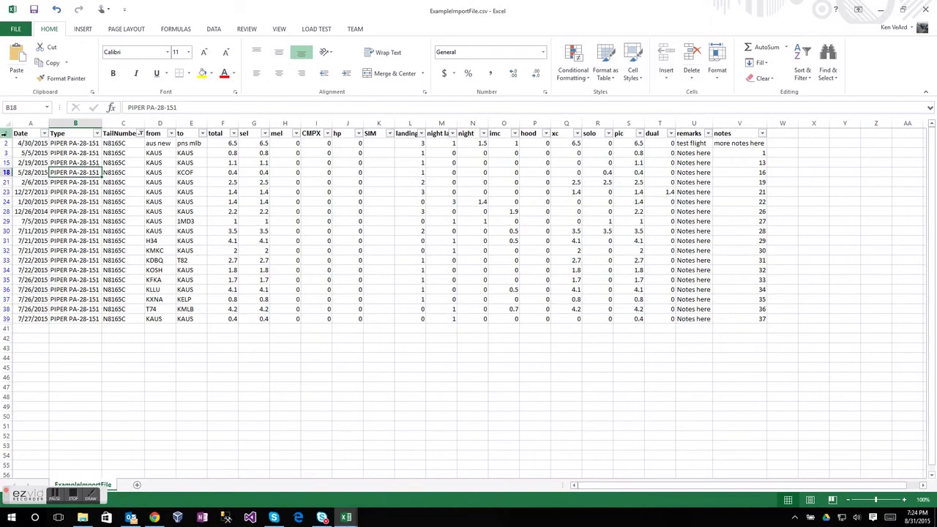
click(4, 134)
click(167, 175)
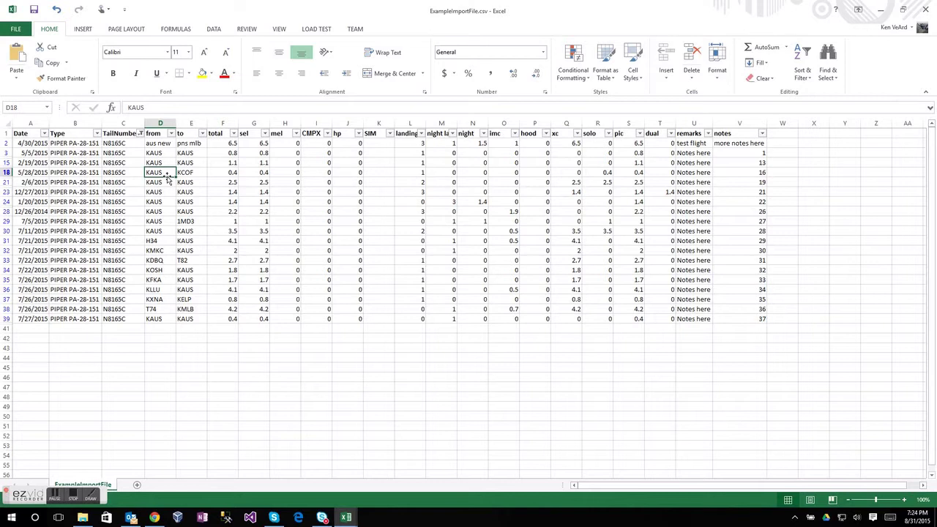
Examine the column header row, the flight rows 2 to 39 and the empty row 41 of the example import file.
click(6, 133)
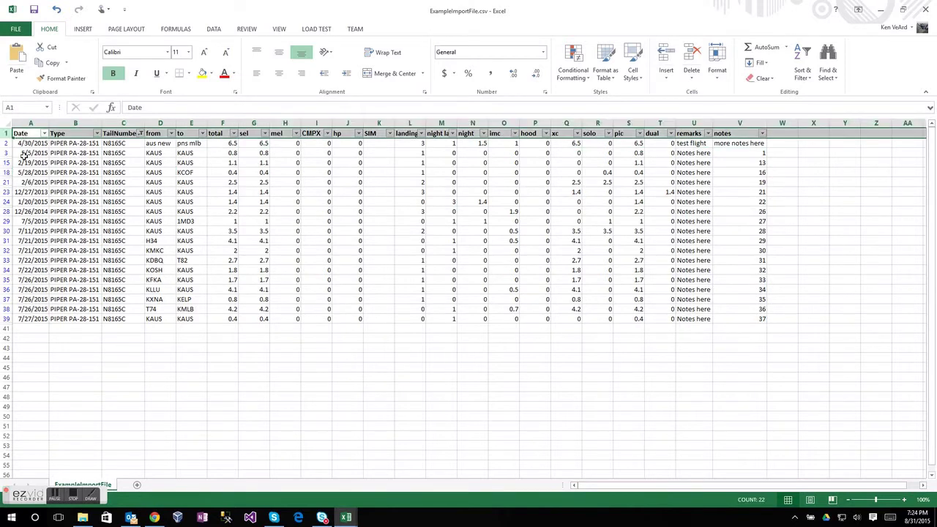
click(6, 143)
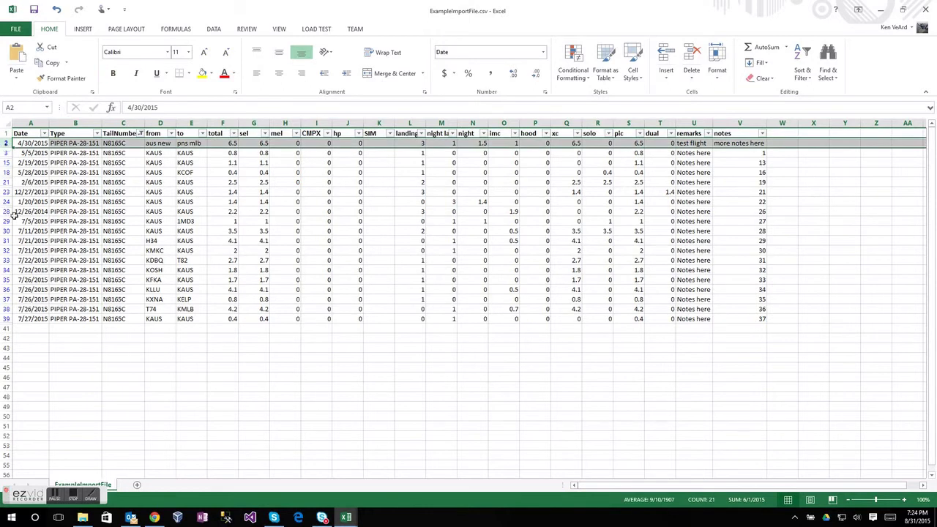
shift+click(5, 320)
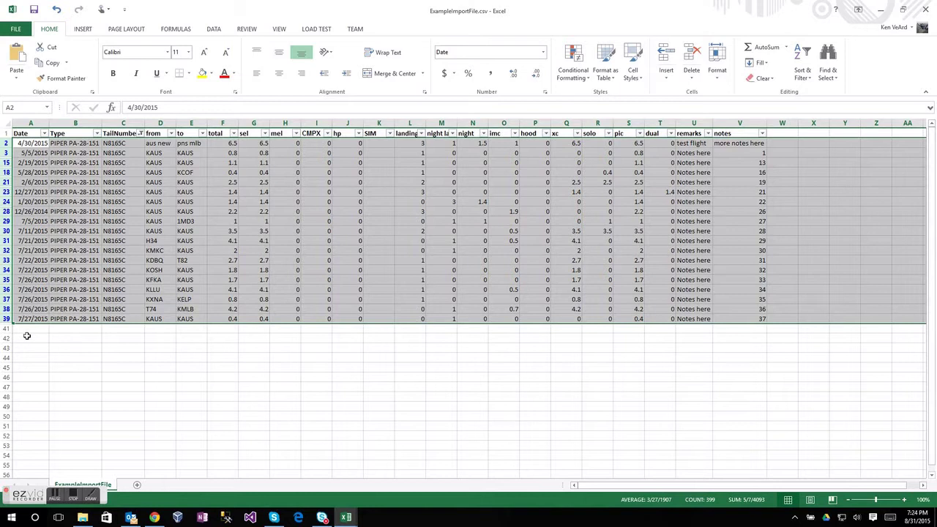
click(6, 328)
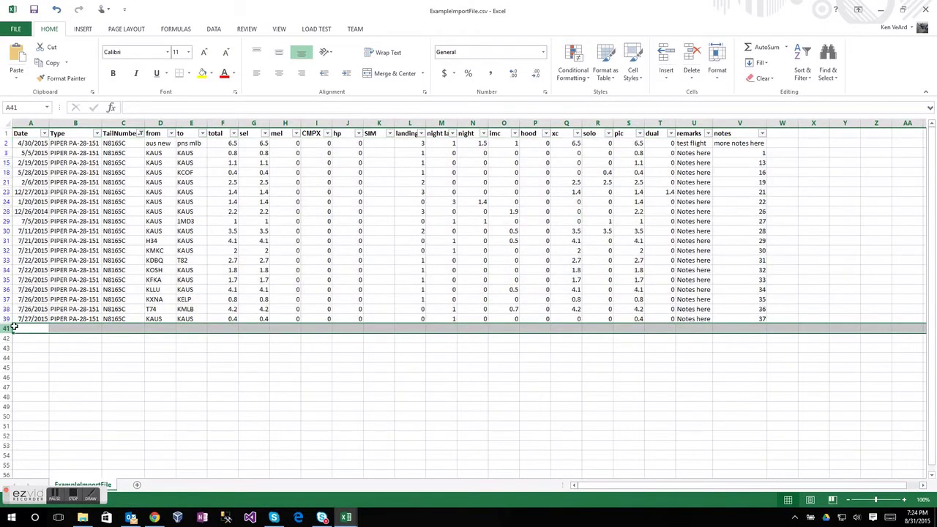
Add an AutoSum of the total column in F41 and label it Total in E41.
click(228, 329)
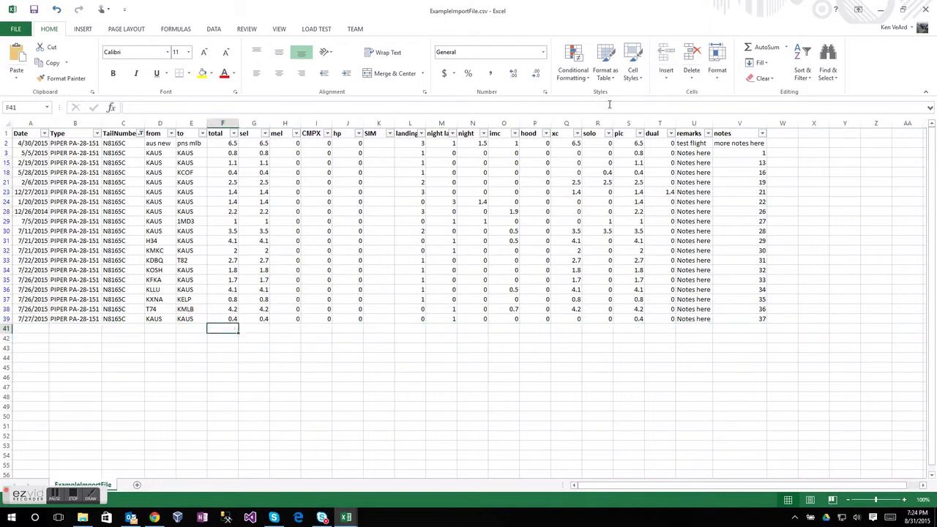
click(762, 47)
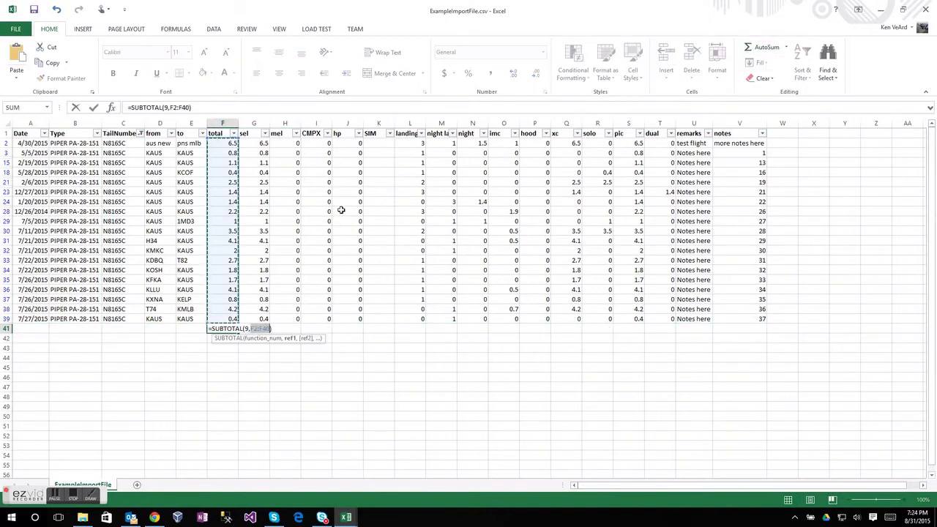
key(Return)
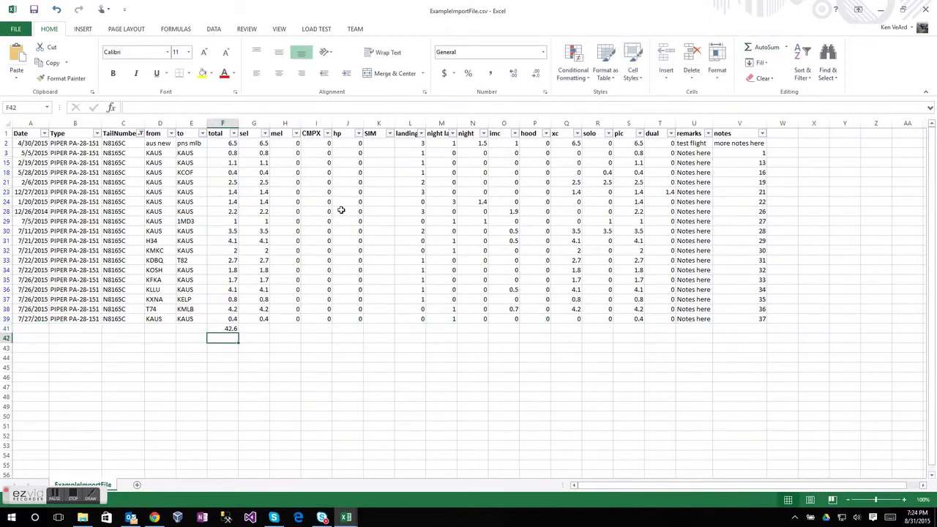
click(191, 329)
text(Total)
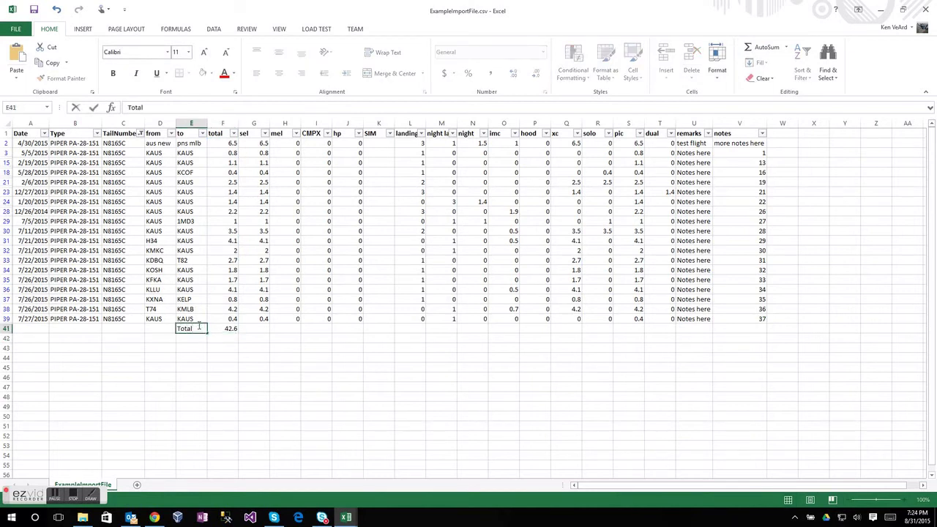
key(Return)
Clear the whole Total row 41 so that only flight rows remain under the headers.
click(7, 329)
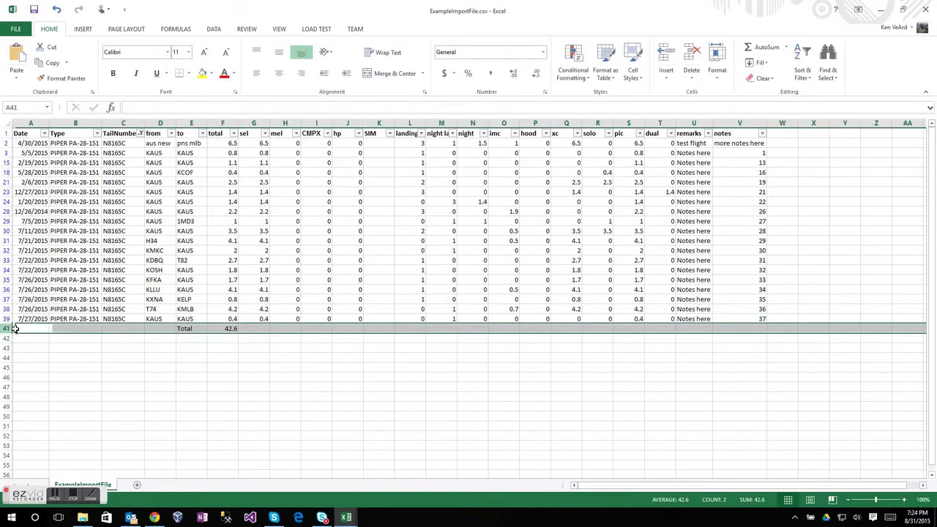
key(Delete)
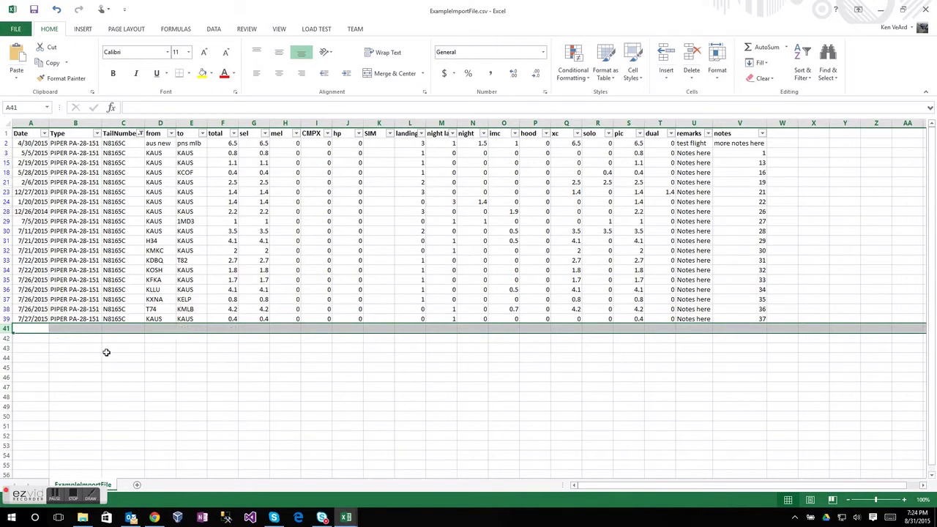
click(106, 350)
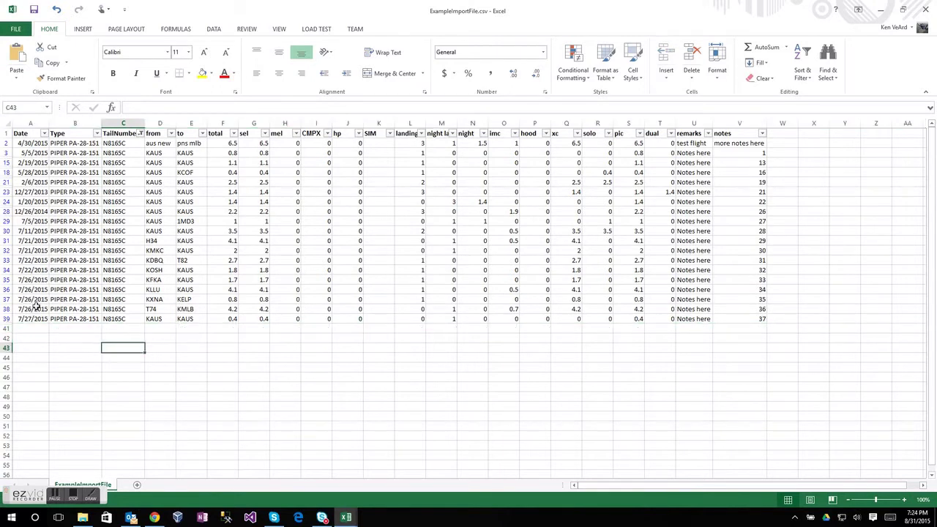
click(83, 262)
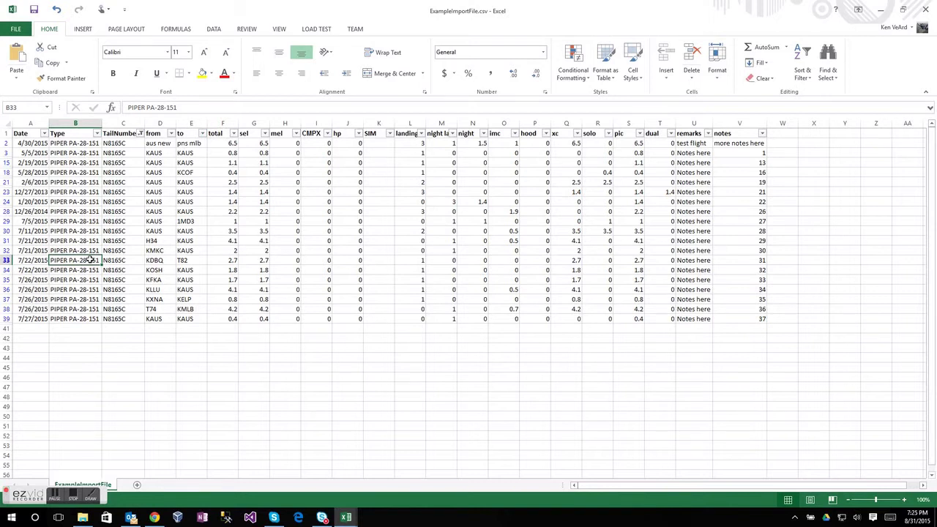
Review saving the file as CSV (Comma delimited) in the PilotPartner-Demo folder, and back out without saving or closing it.
key(alt+f)
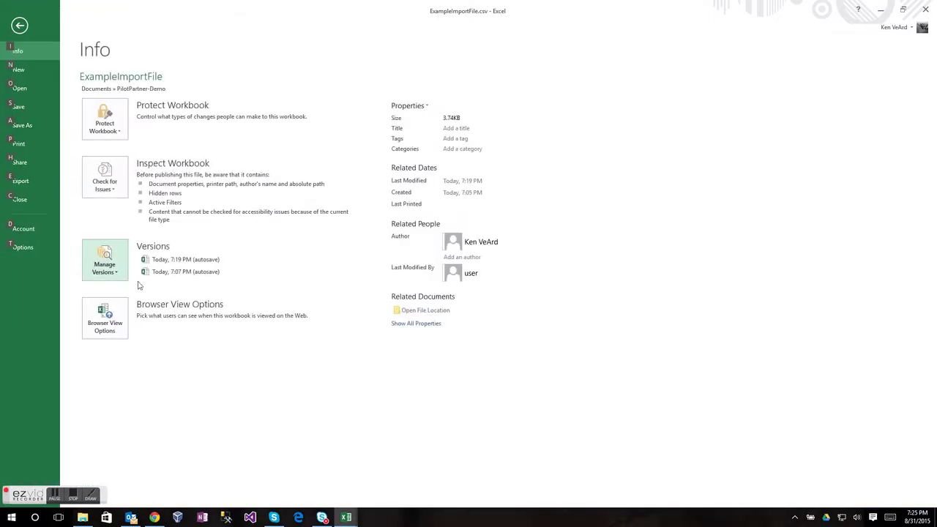
click(28, 129)
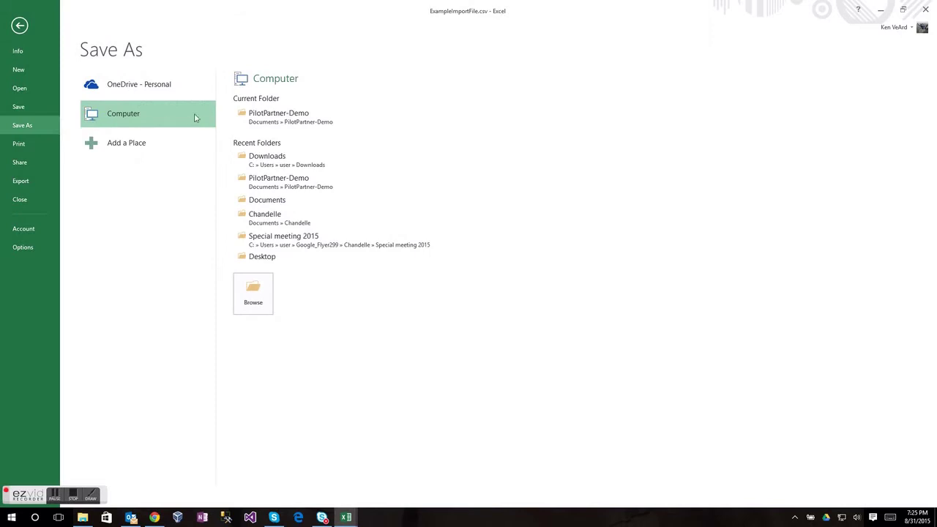
click(275, 116)
click(167, 211)
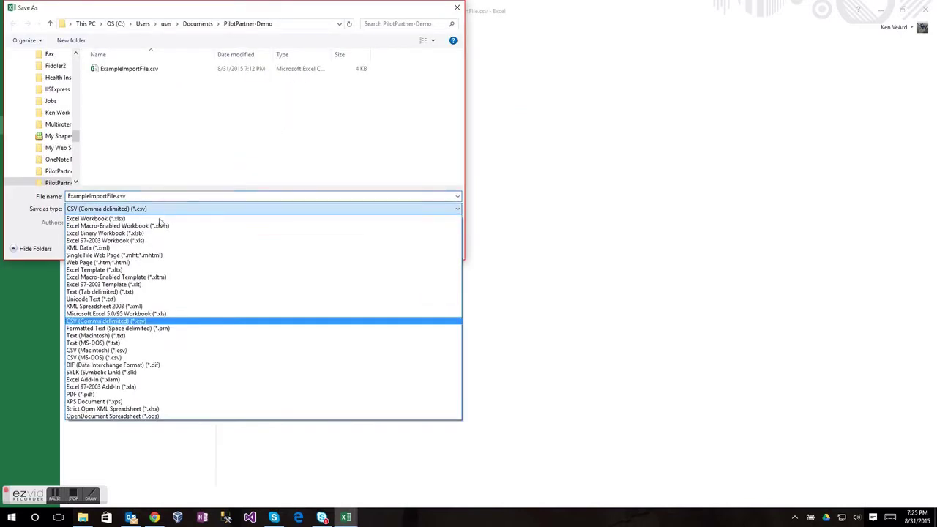
click(111, 323)
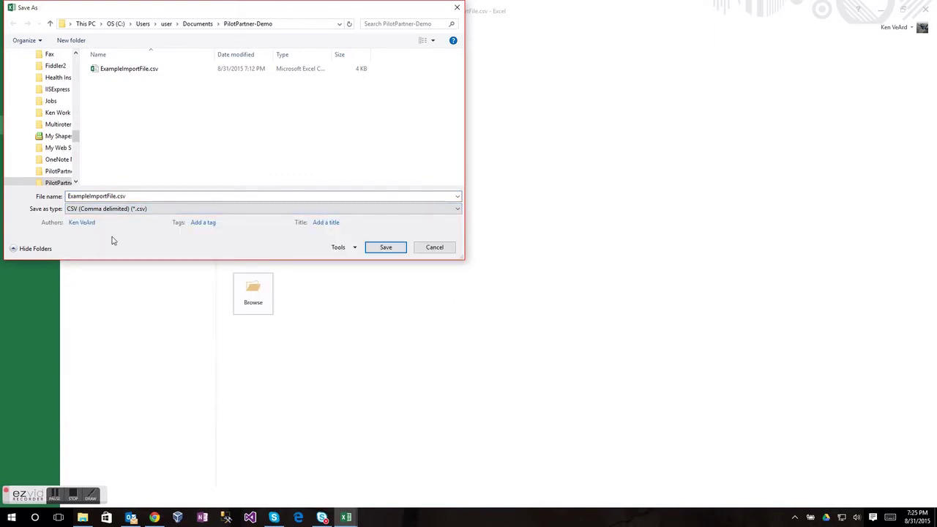
key(shift+Tab)
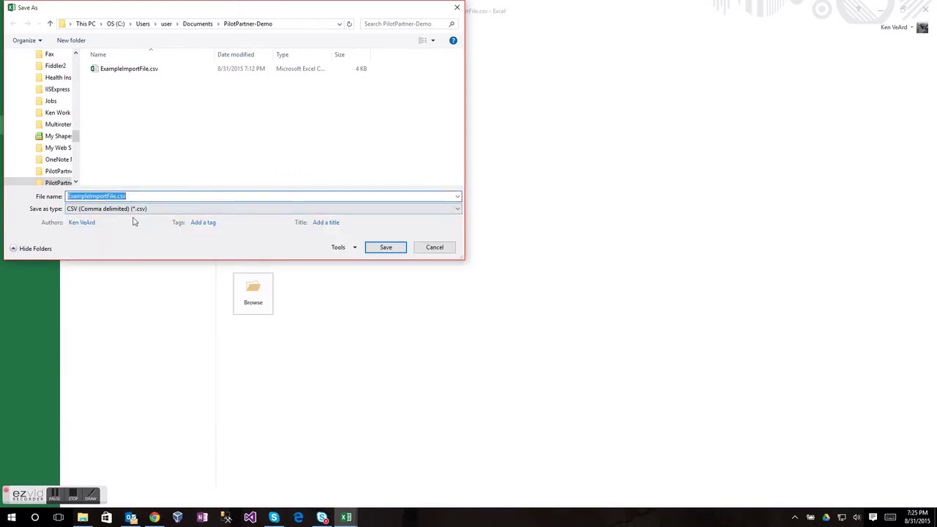
click(434, 248)
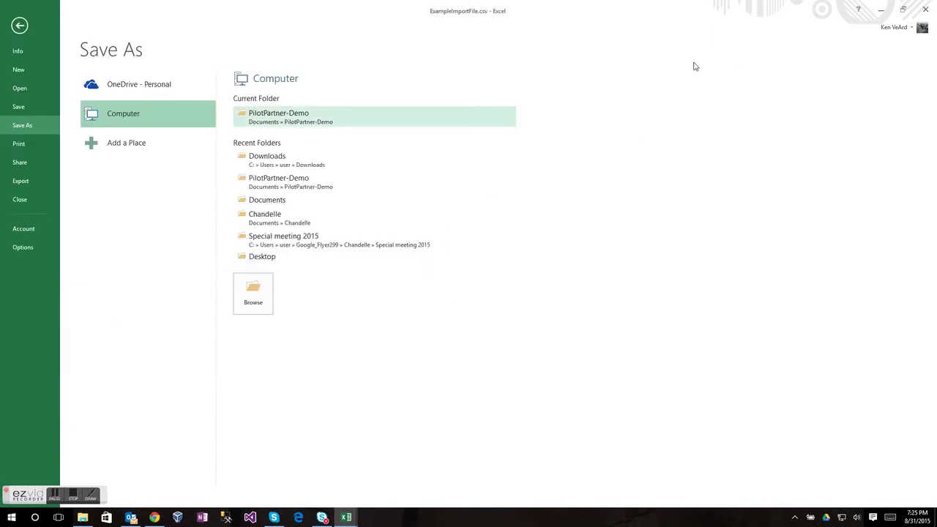
click(924, 10)
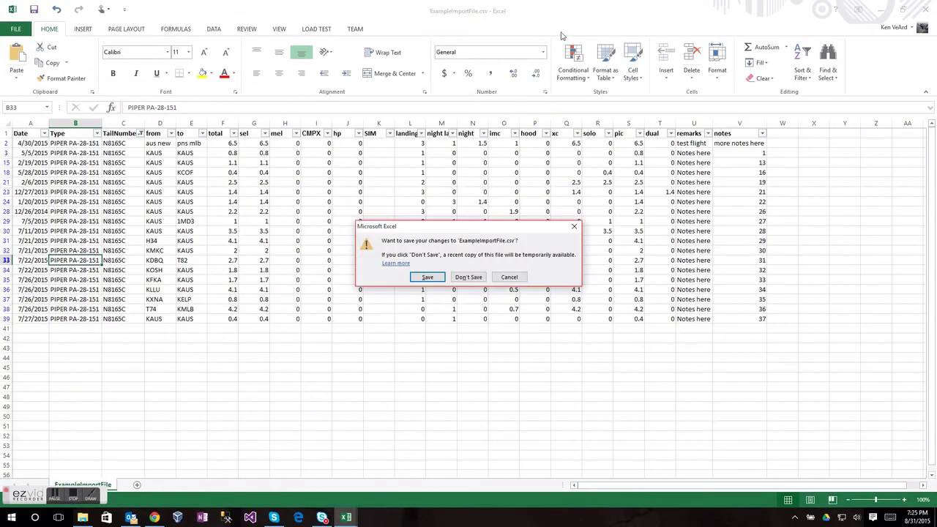
click(508, 277)
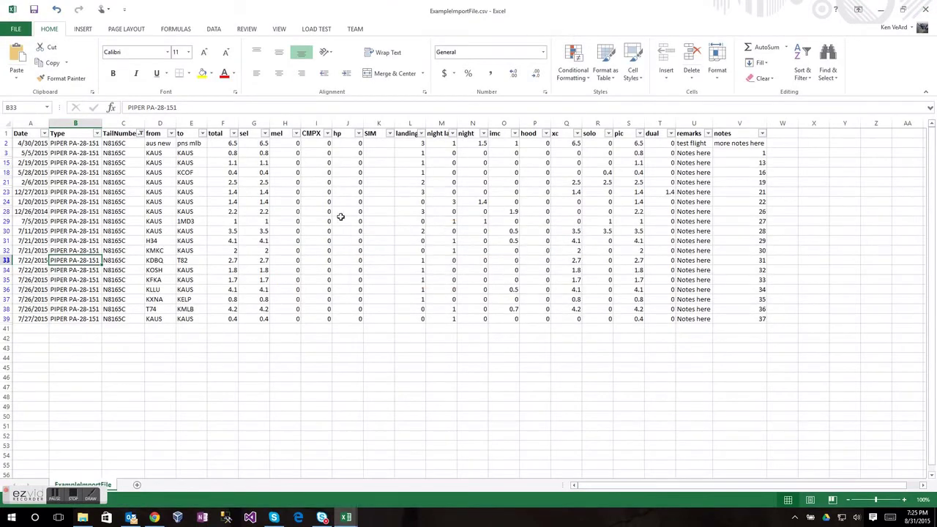
Examine the first flight's entries in row 2, from date, tail number and route through hours and landings to remarks and notes.
click(111, 145)
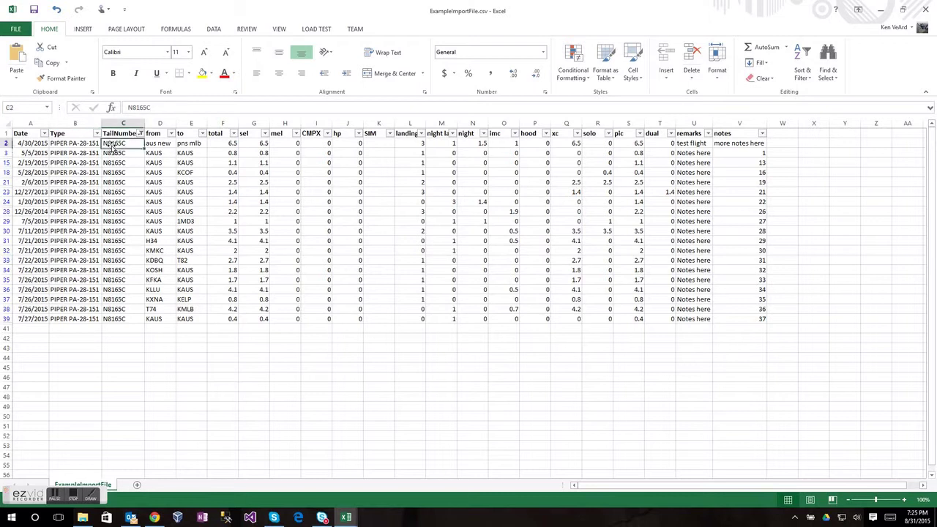
click(37, 144)
click(232, 149)
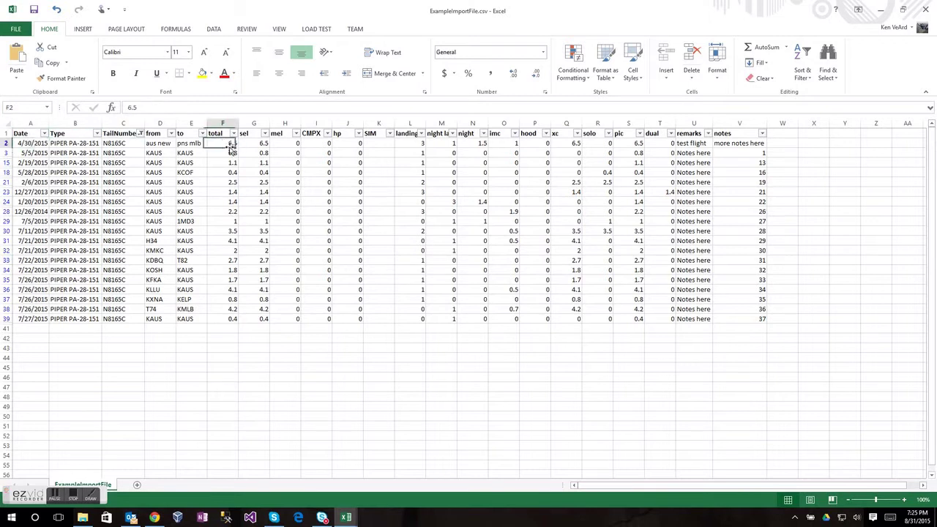
click(192, 148)
click(152, 148)
click(276, 145)
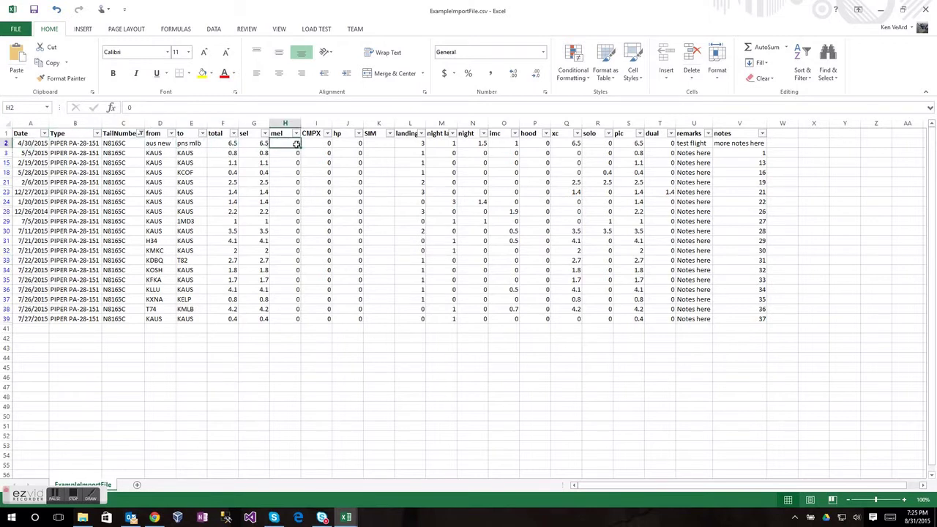
click(442, 145)
click(418, 148)
click(445, 147)
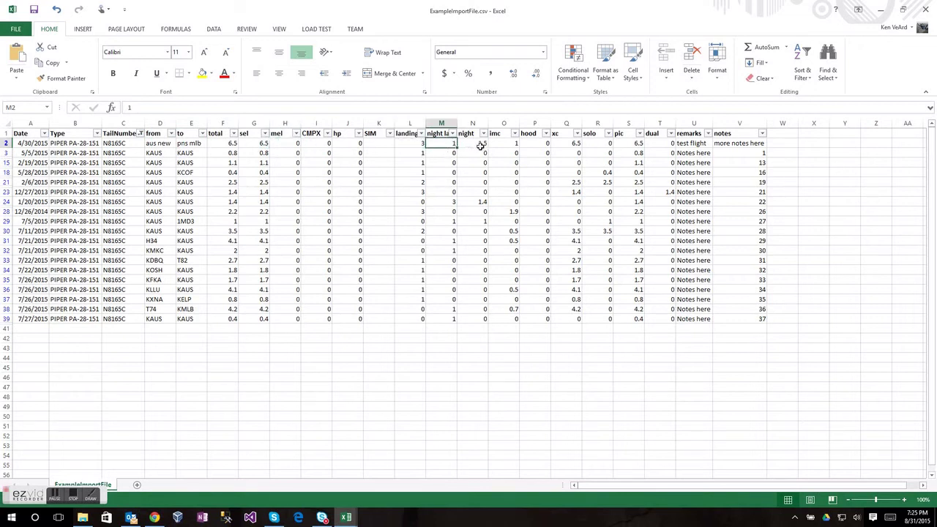
click(475, 146)
click(513, 147)
click(692, 144)
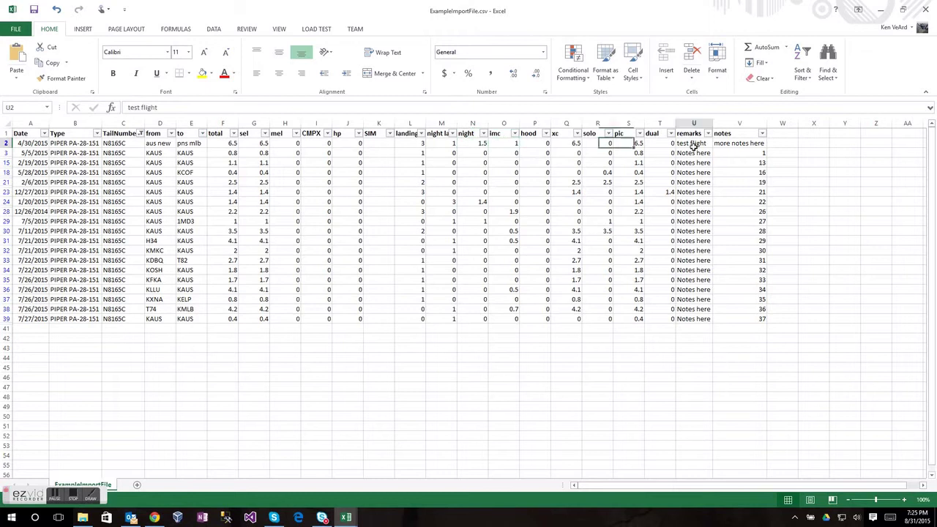
click(727, 144)
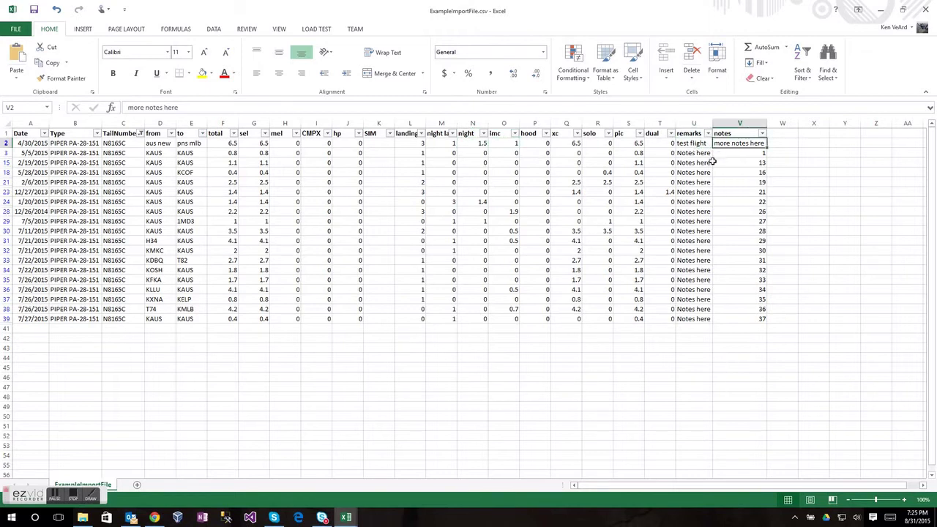
Move the spreadsheet window aside and open the Logbook dashboard of Pilot Partner in the browser.
double_click(707, 8)
drag(900, 22, 936, 22)
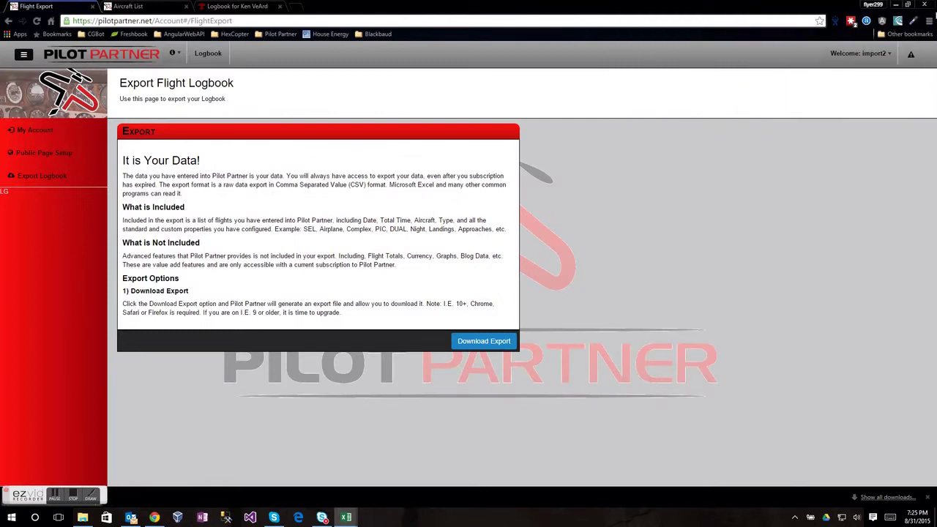
click(208, 55)
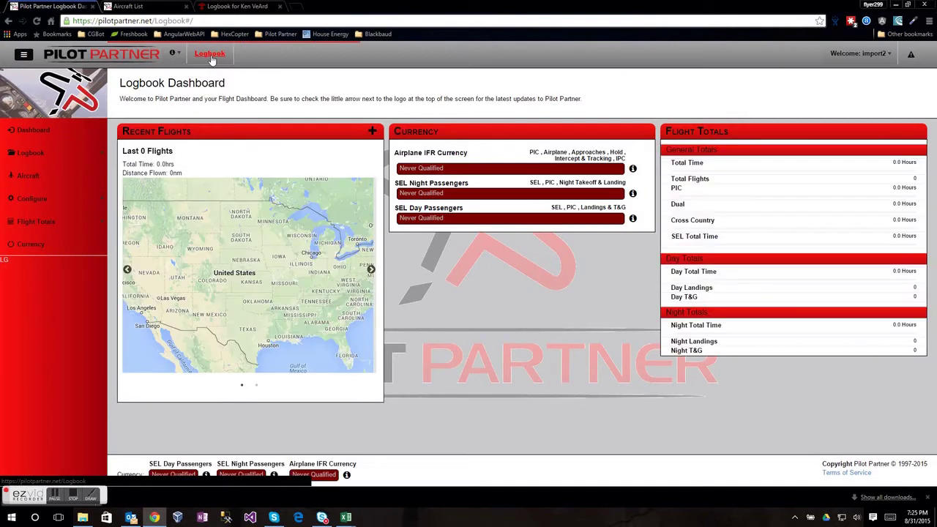
Open the logbook's Import Data page and upload ExampleImportFile.csv as the flight log import file.
click(50, 208)
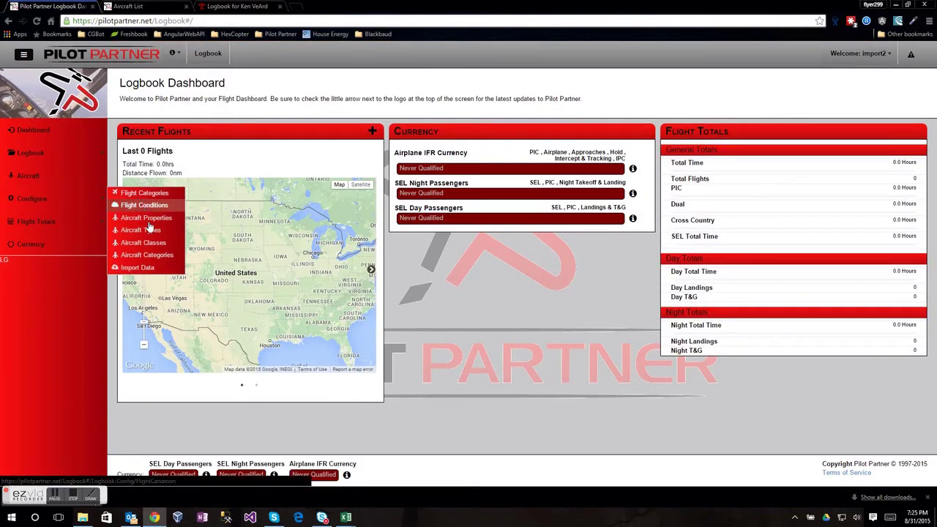
click(139, 267)
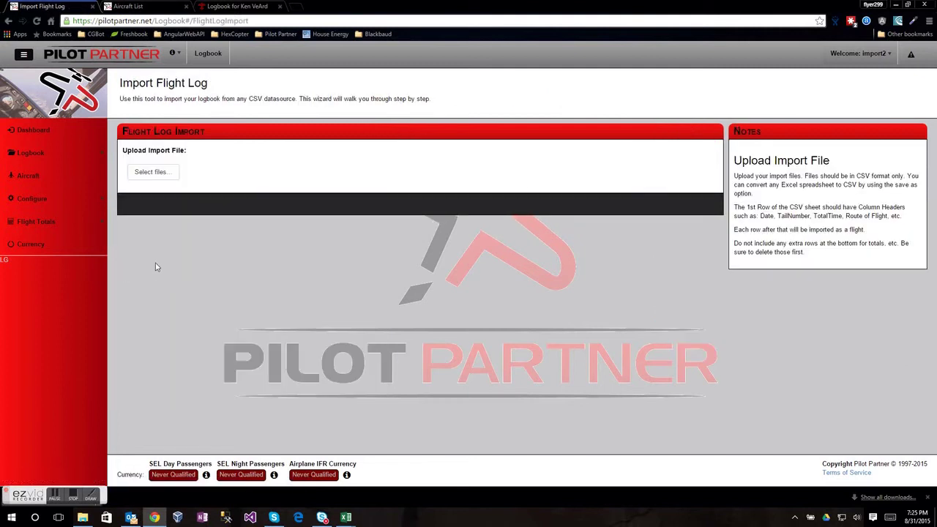
click(158, 178)
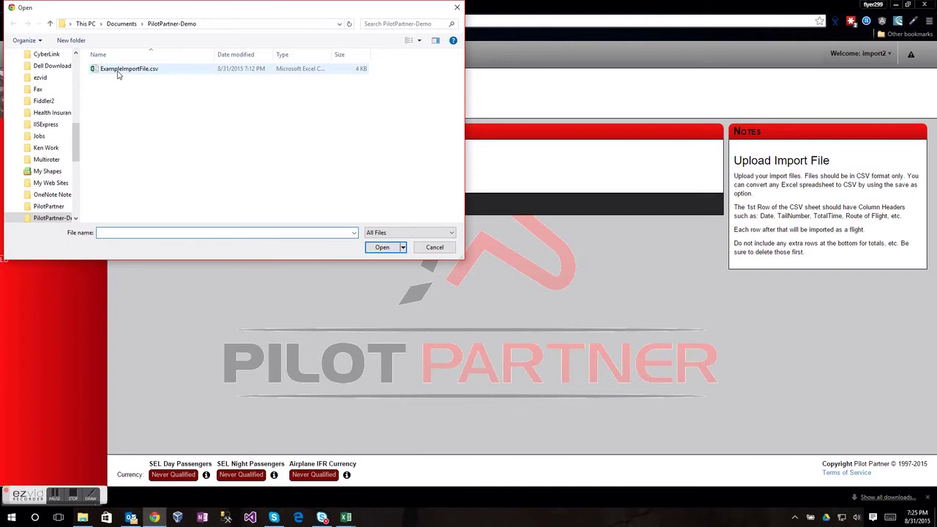
double_click(117, 71)
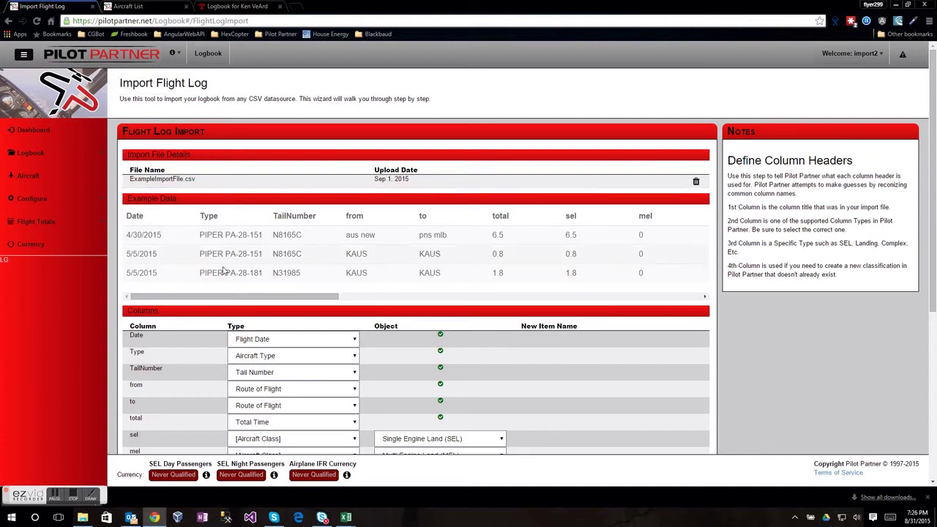
Examine the example data and the type and object mapped to each import column, including TailNumber.
scroll(143, 240, right, 2)
scroll(139, 243, left, 2)
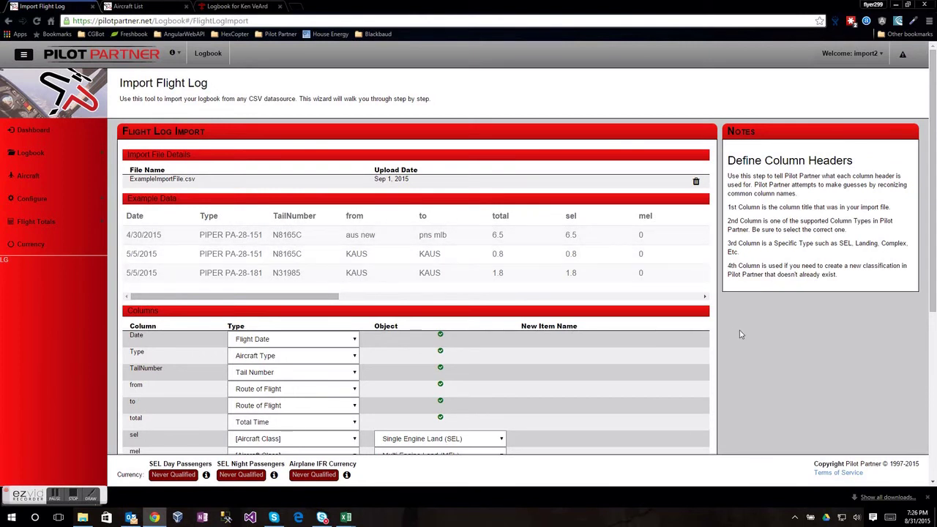
scroll(758, 328, down, 2)
scroll(756, 328, down, 2)
scroll(756, 328, up, 1)
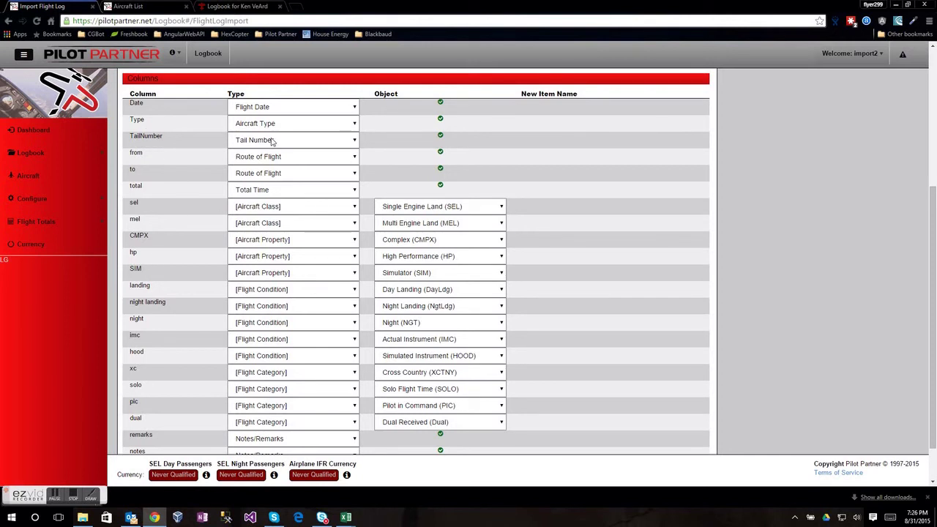
drag(161, 137, 130, 139)
click(139, 137)
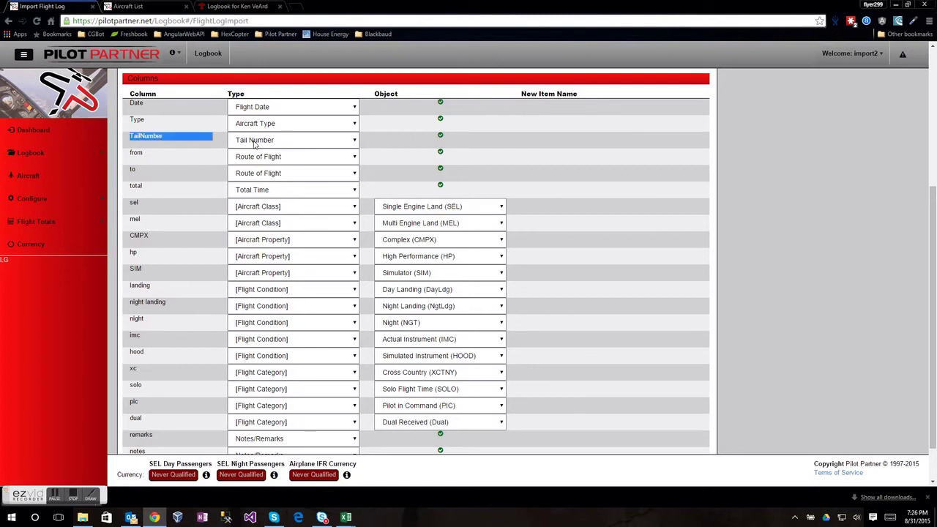
Examine the TailNumber column's mapping and its available types, keeping Tail Number selected.
click(146, 138)
scroll(150, 143, down, 1)
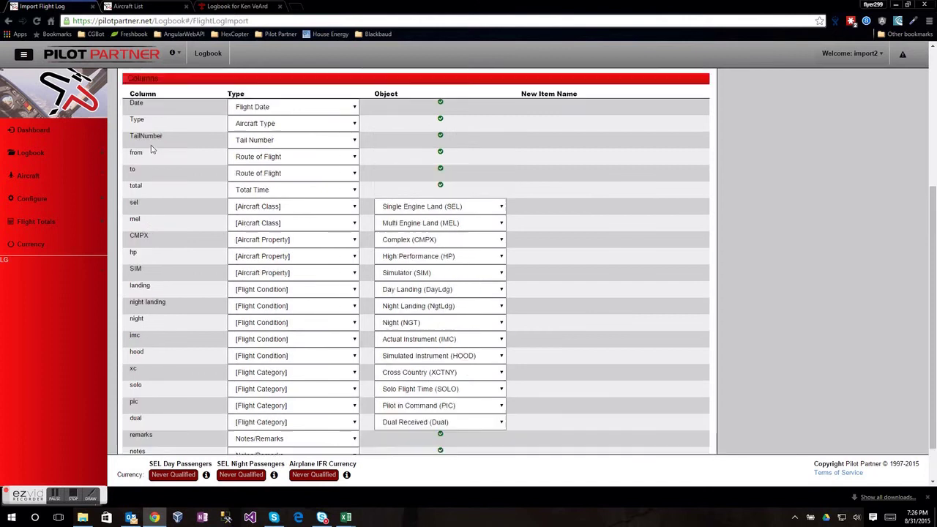
scroll(152, 146, up, 2)
scroll(152, 150, down, 1)
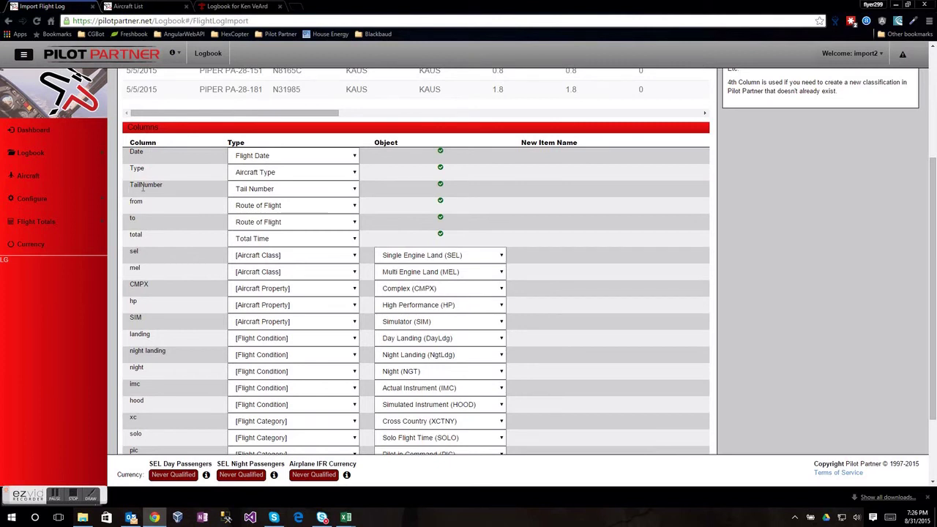
click(241, 189)
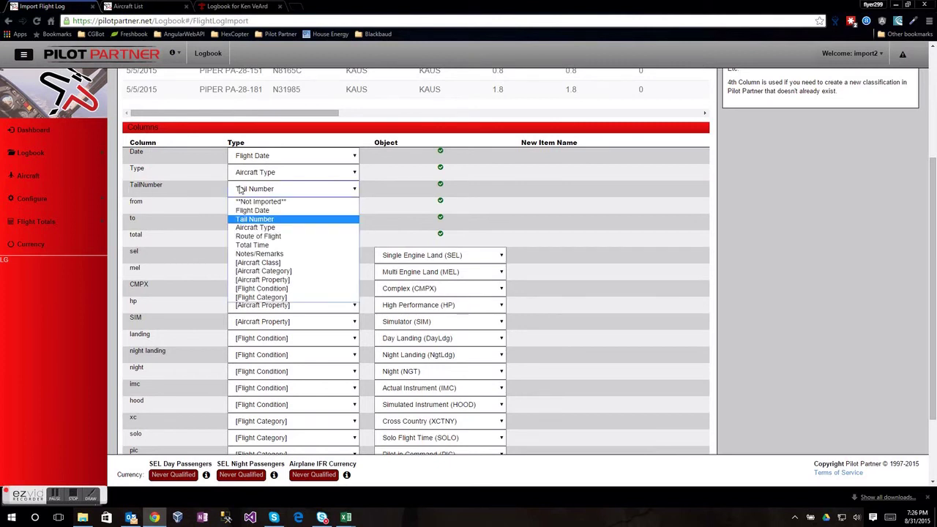
click(270, 220)
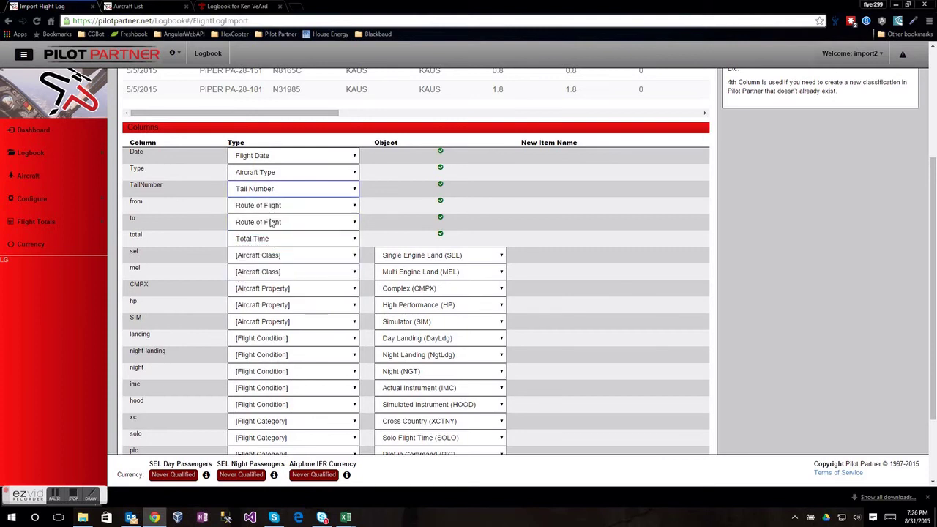
drag(440, 183, 436, 186)
click(443, 193)
scroll(349, 232, down, 3)
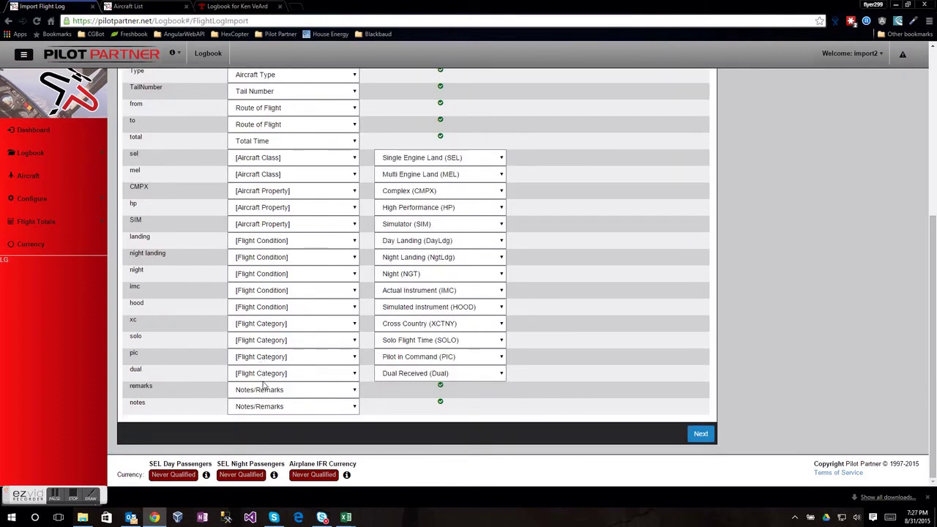
Try mapping the pic column to a new flight category named Pilot In Command, and restore Pilot in Command (PIC).
click(393, 360)
click(410, 370)
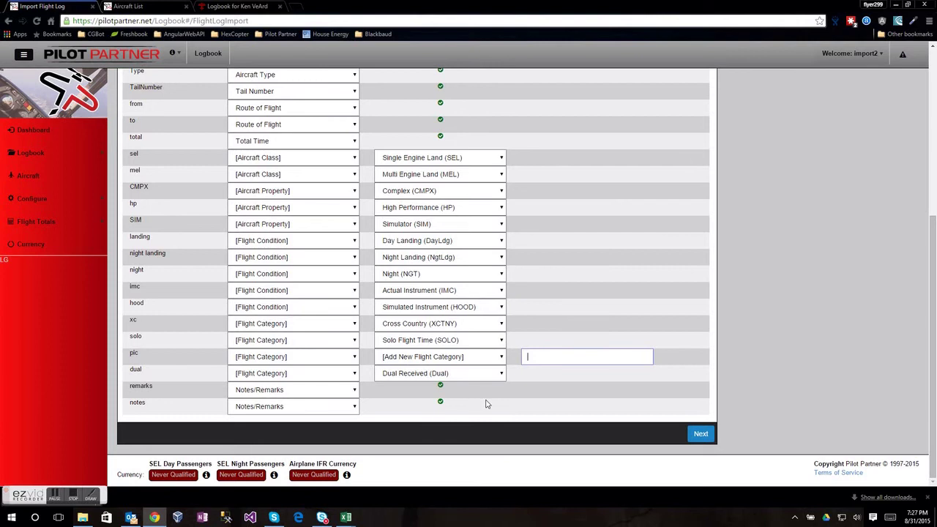
text(Pilot In Command)
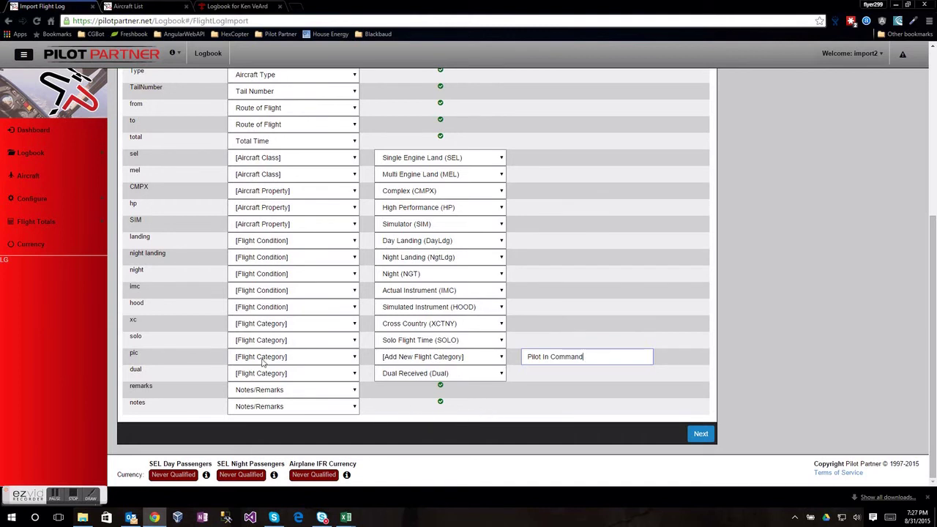
click(424, 359)
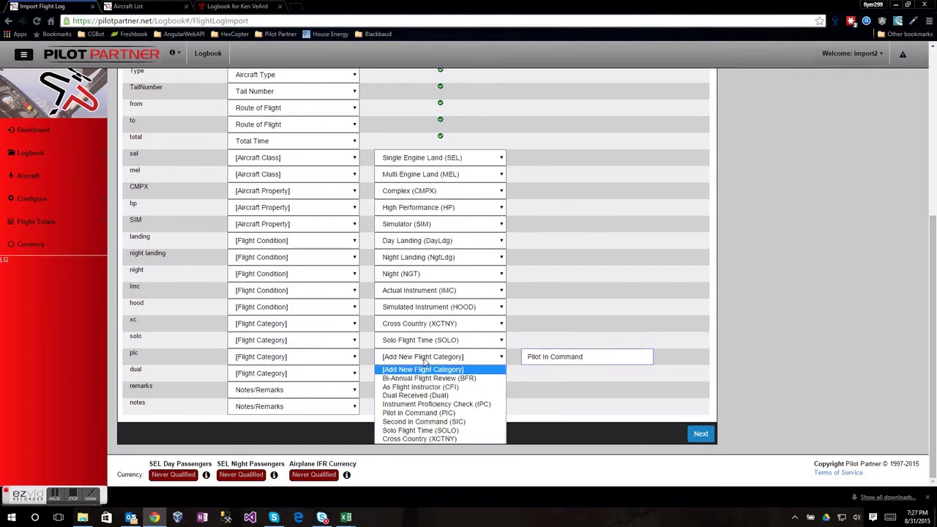
click(454, 415)
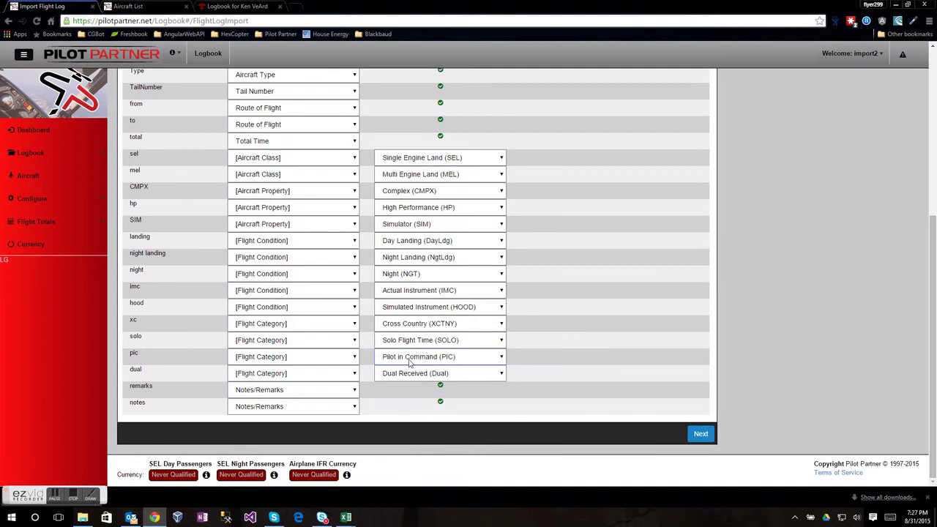
Review the complete list of column mappings and continue to the aircraft setup.
scroll(574, 333, up, 2)
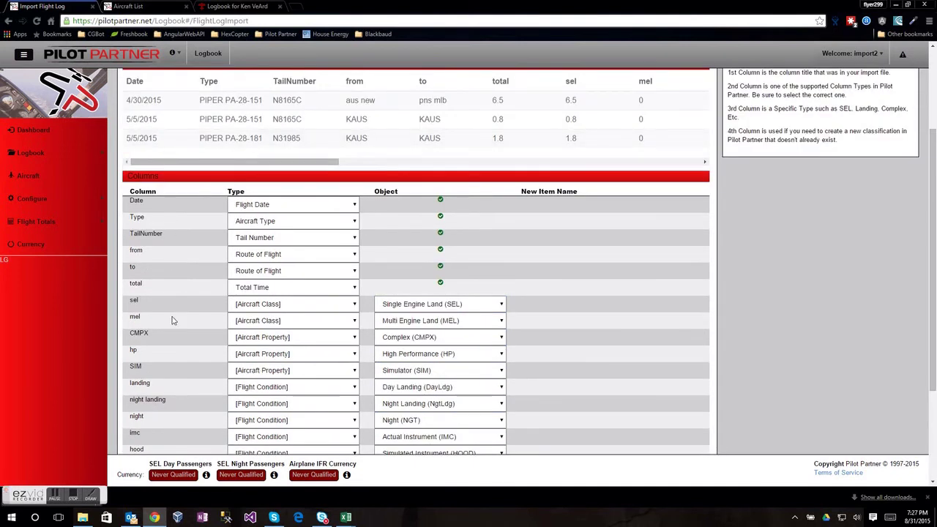
scroll(174, 403, down, 2)
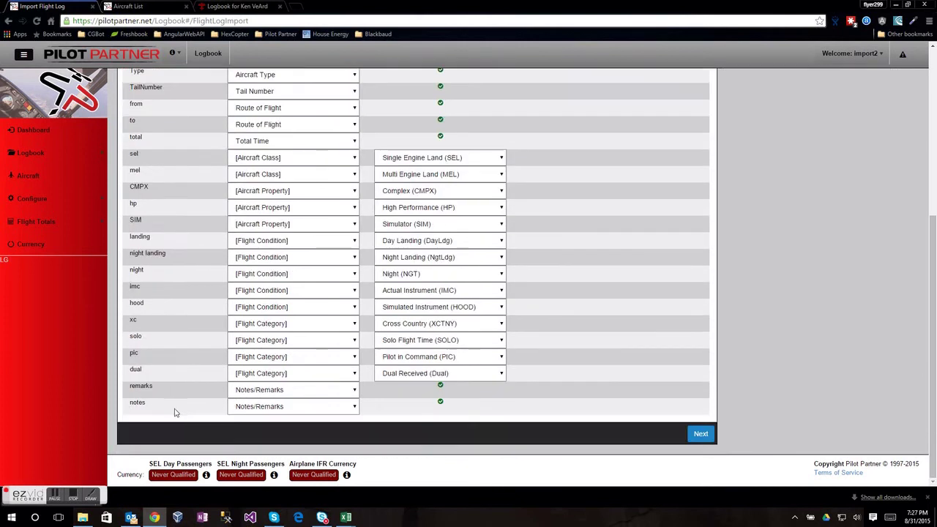
click(699, 435)
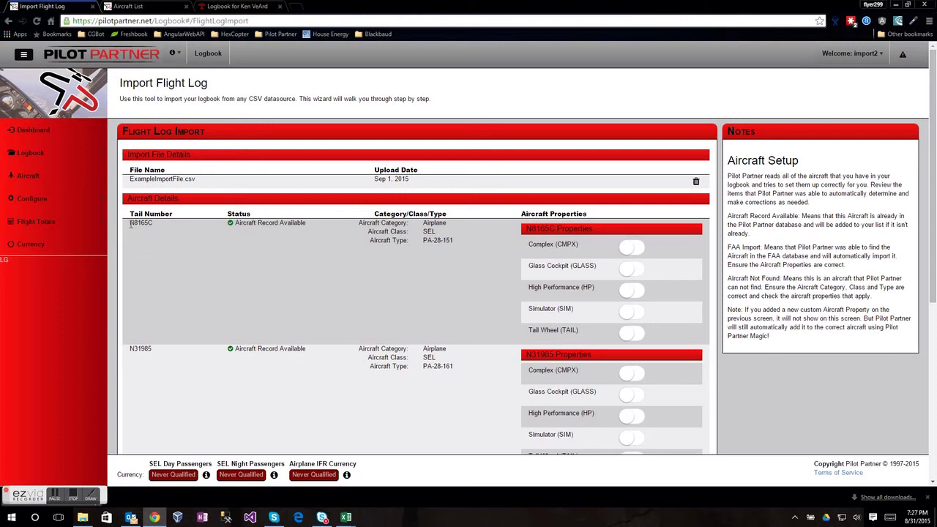
Check aircraft N8165C's record status, category, class and type, and enable its Glass Cockpit (GLASS) property.
drag(130, 224, 156, 226)
drag(234, 224, 315, 226)
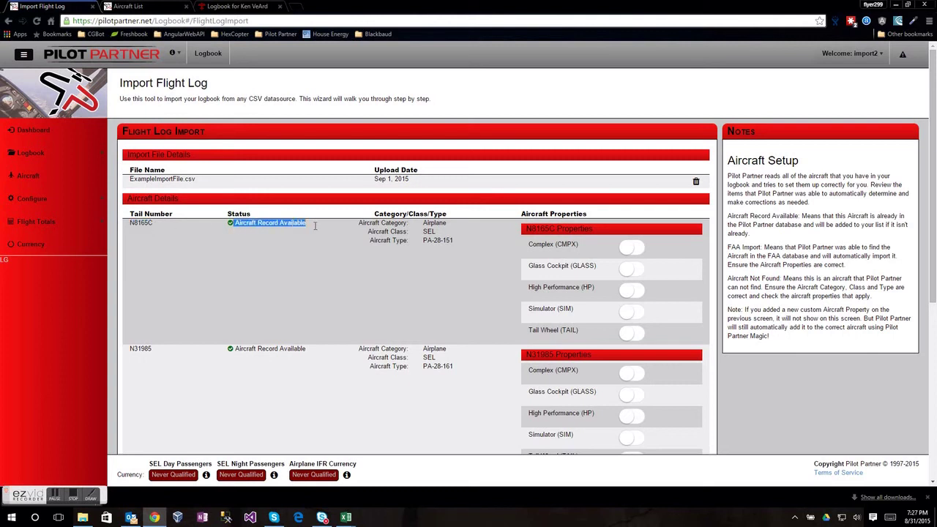
drag(424, 224, 458, 242)
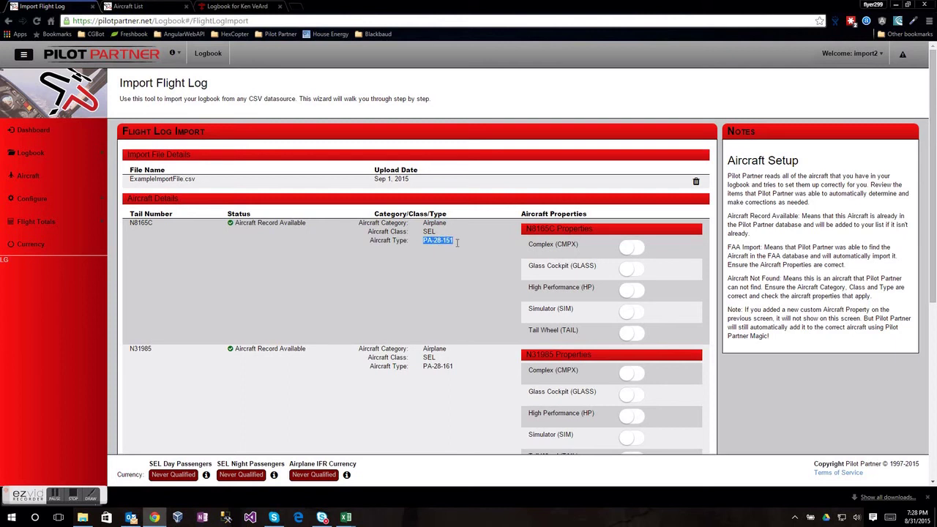
click(457, 249)
click(628, 270)
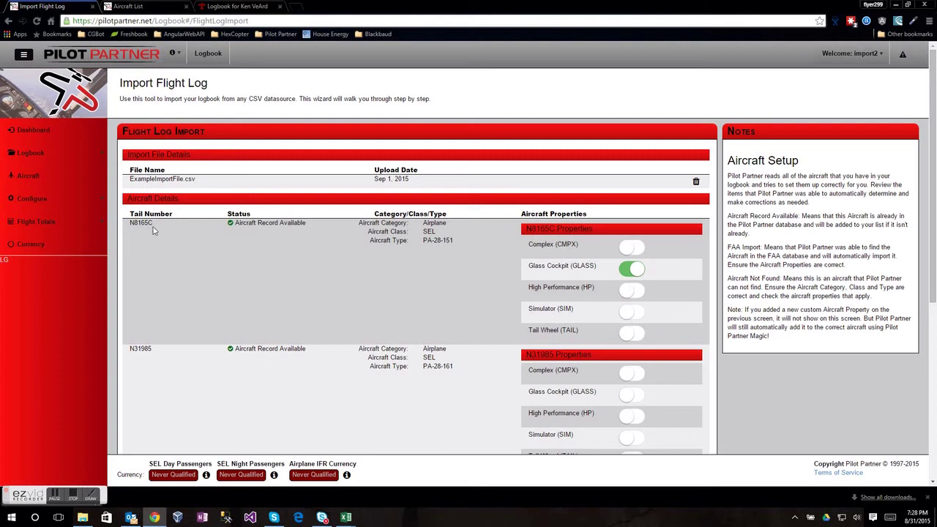
Examine the Redbird-FMX entry's status, category, class, aircraft type and Simulator (SIM) property.
scroll(573, 280, down, 3)
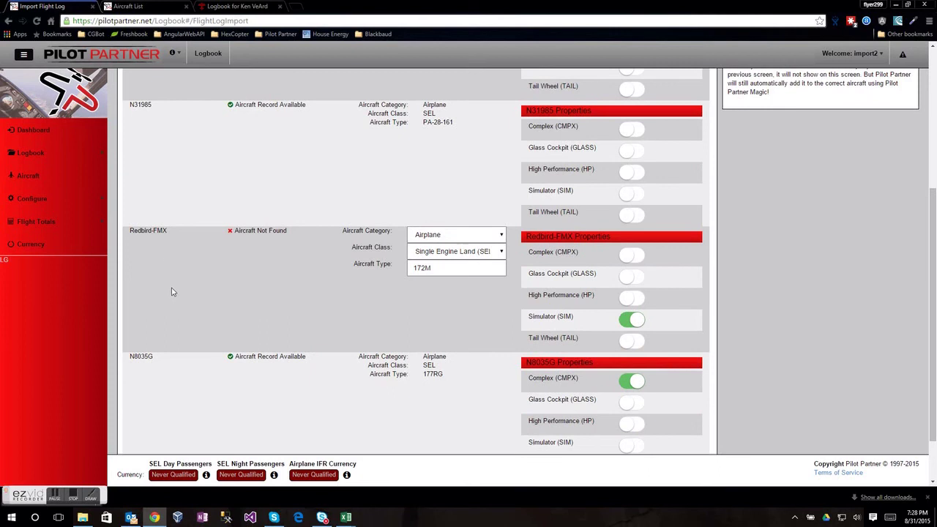
scroll(187, 270, up, 1)
scroll(187, 270, down, 2)
scroll(213, 251, down, 1)
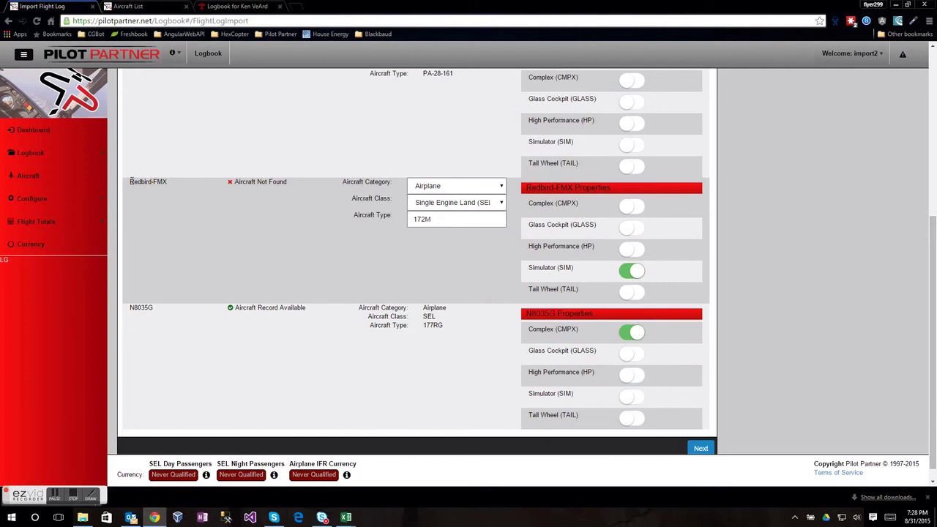
drag(131, 182, 171, 183)
drag(234, 182, 289, 184)
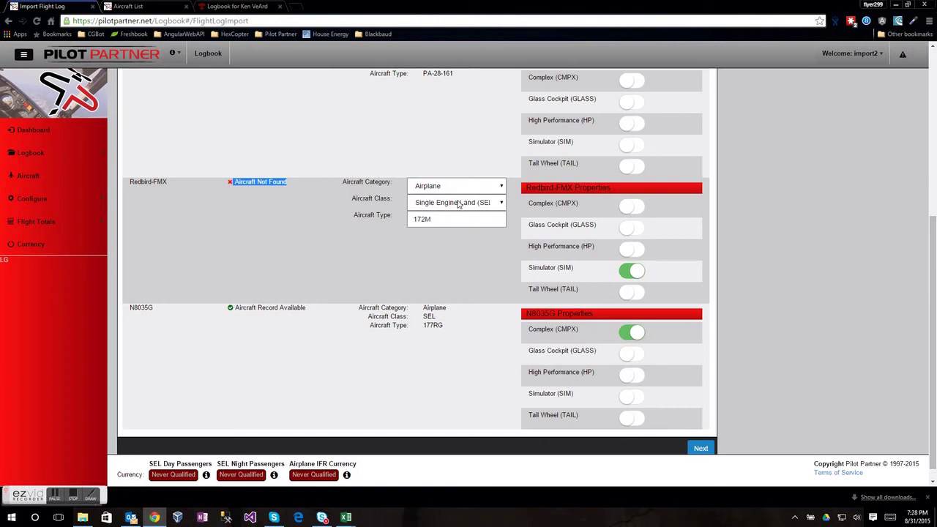
drag(434, 220, 405, 225)
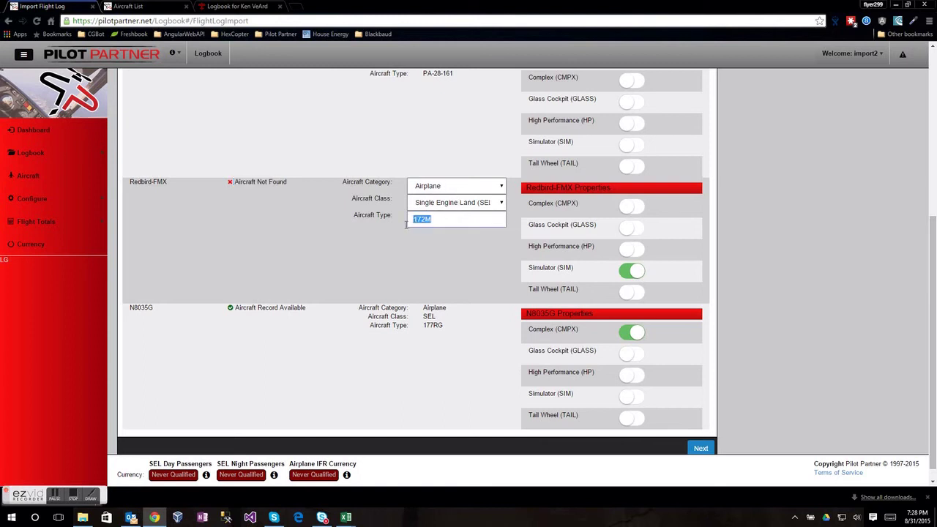
click(384, 241)
drag(531, 270, 577, 269)
click(577, 270)
Check aircraft N8035G's type and Complex (CMPX) property, and continue to the import summary.
drag(131, 307, 155, 308)
drag(423, 325, 440, 326)
click(532, 333)
drag(530, 329, 579, 333)
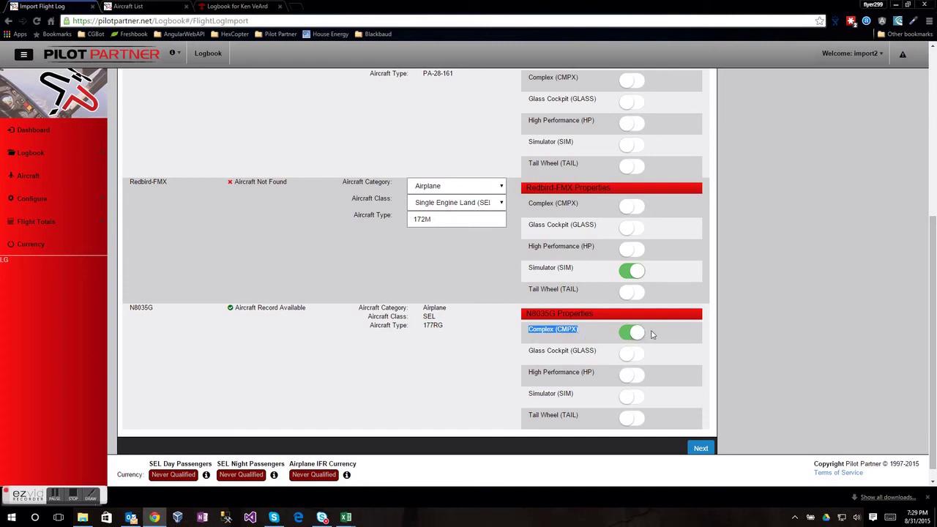
scroll(654, 335, down, 1)
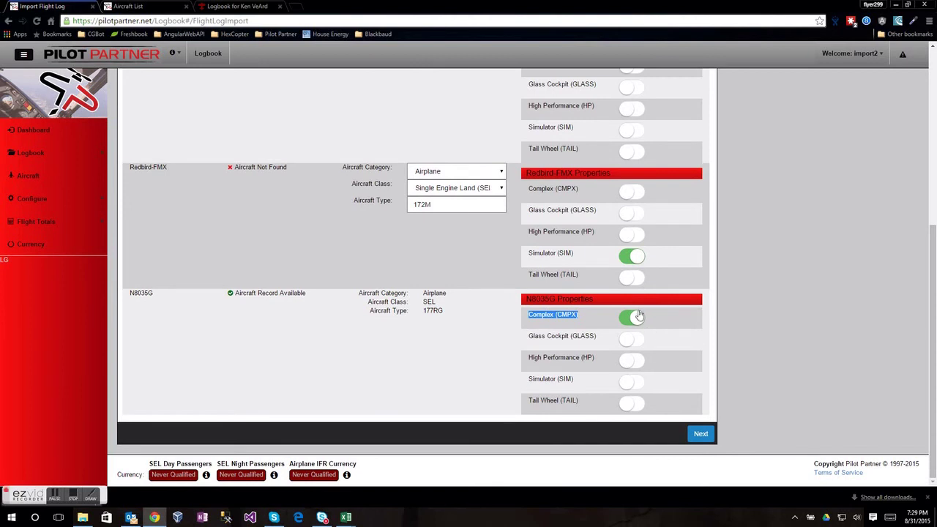
click(700, 437)
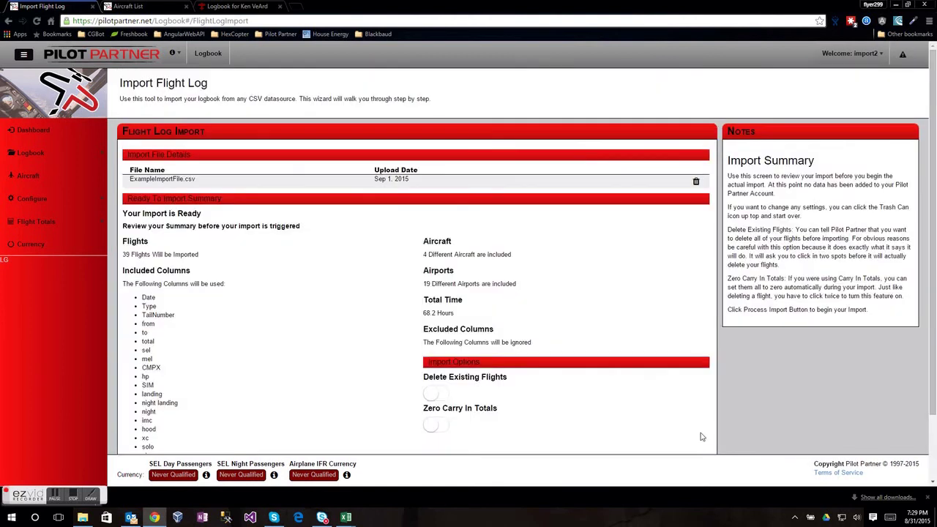
Examine the import summary's flights, aircraft, airports and total time, along with the excluded and included columns.
scroll(316, 287, down, 2)
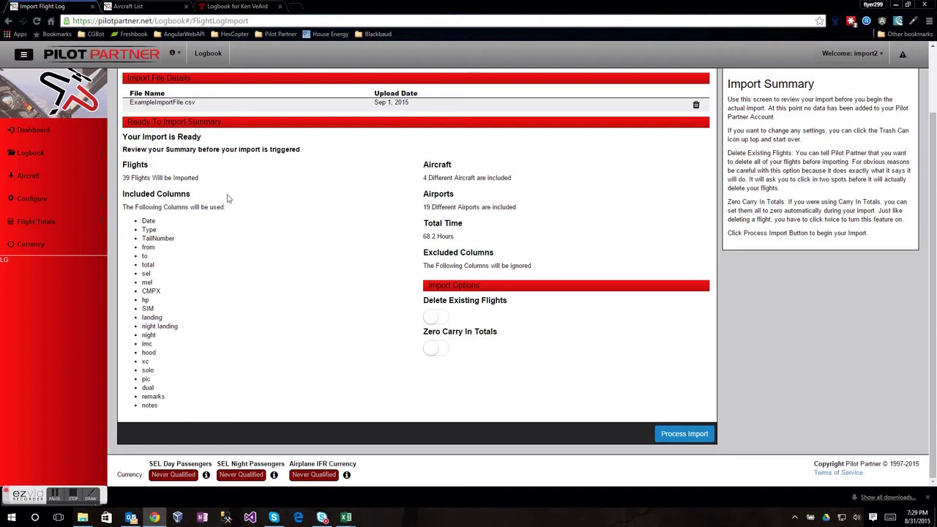
drag(122, 178, 202, 178)
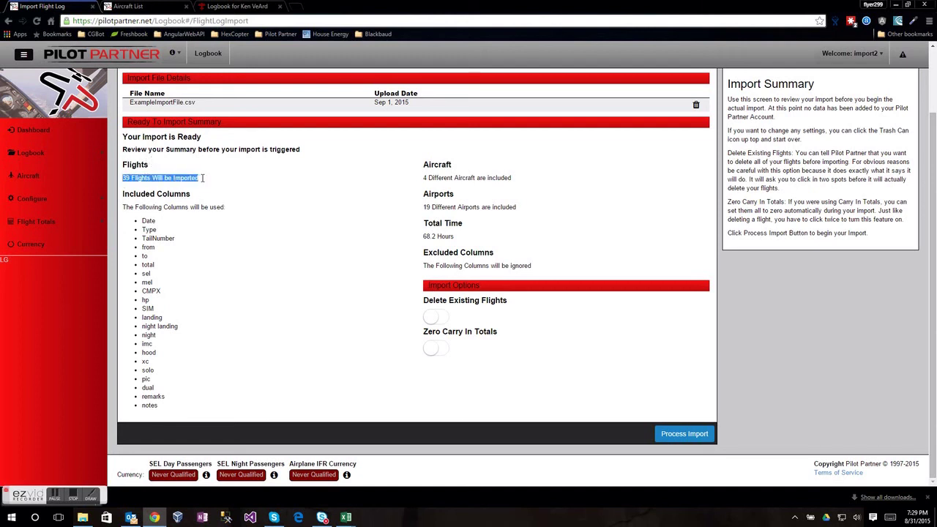
drag(424, 179, 527, 178)
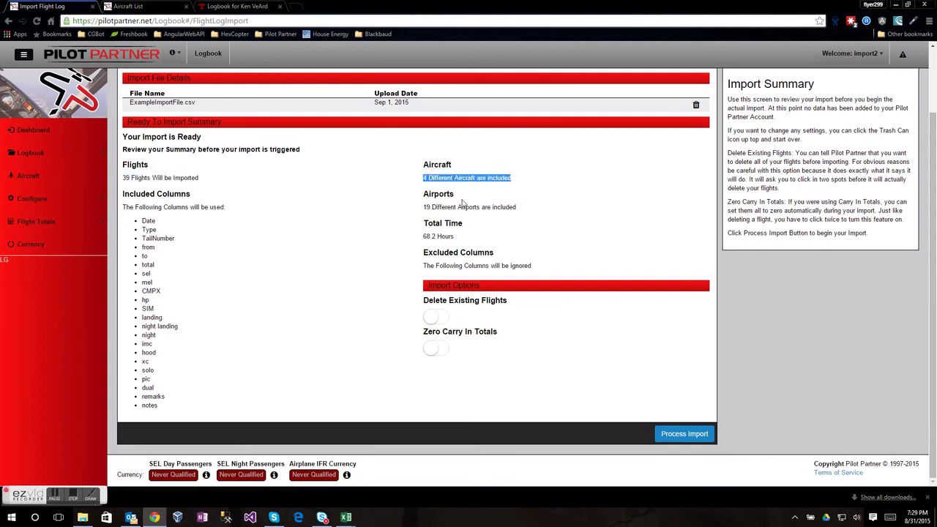
drag(423, 209, 518, 215)
drag(423, 236, 460, 238)
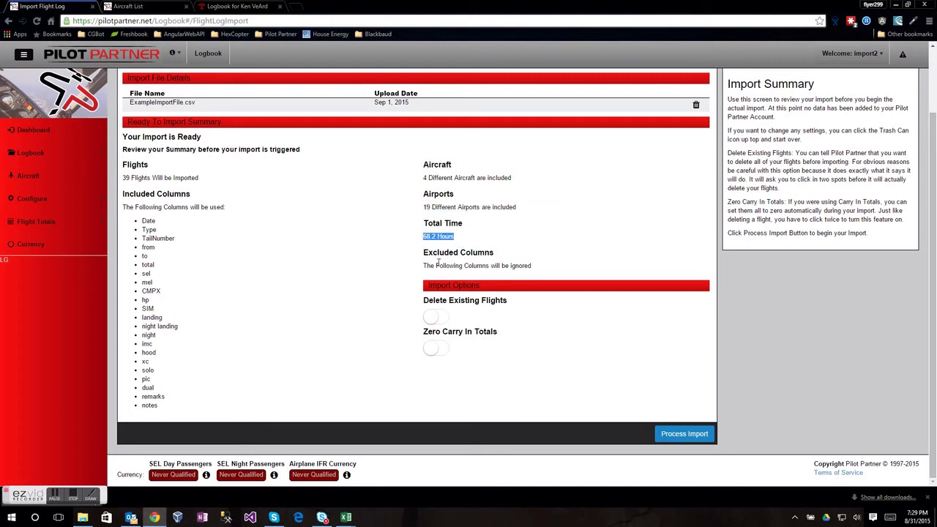
drag(423, 266, 551, 262)
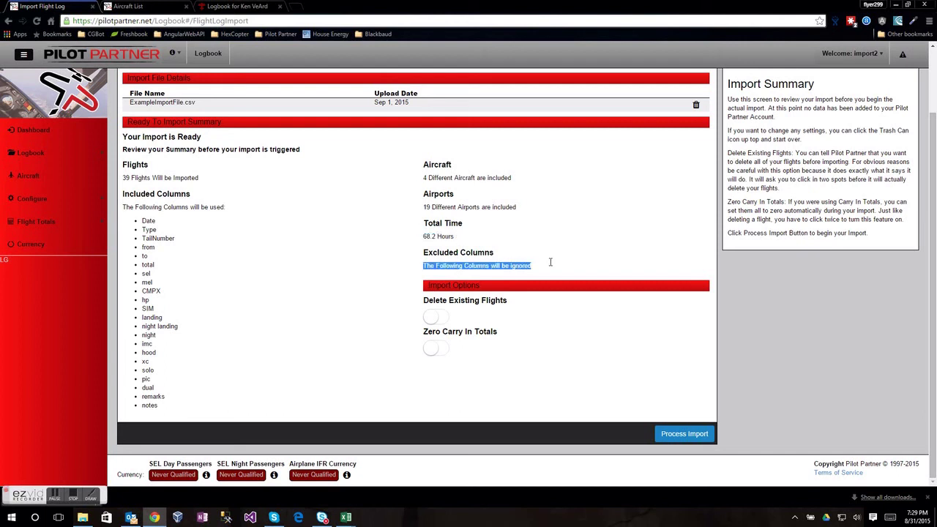
drag(143, 221, 168, 404)
click(168, 407)
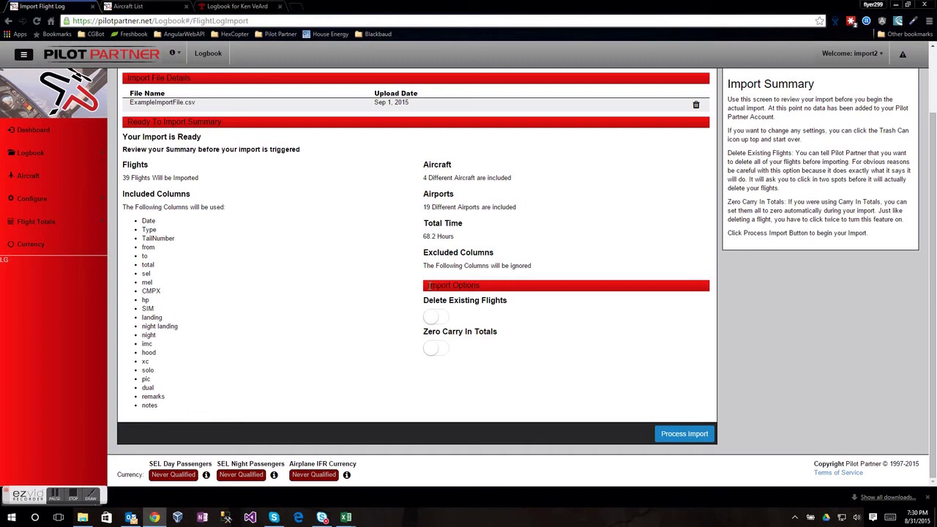
Try enabling and confirming the Delete Existing Flights and Zero Carry In Totals import options, and switch both back off.
drag(428, 286, 490, 285)
click(489, 286)
click(434, 322)
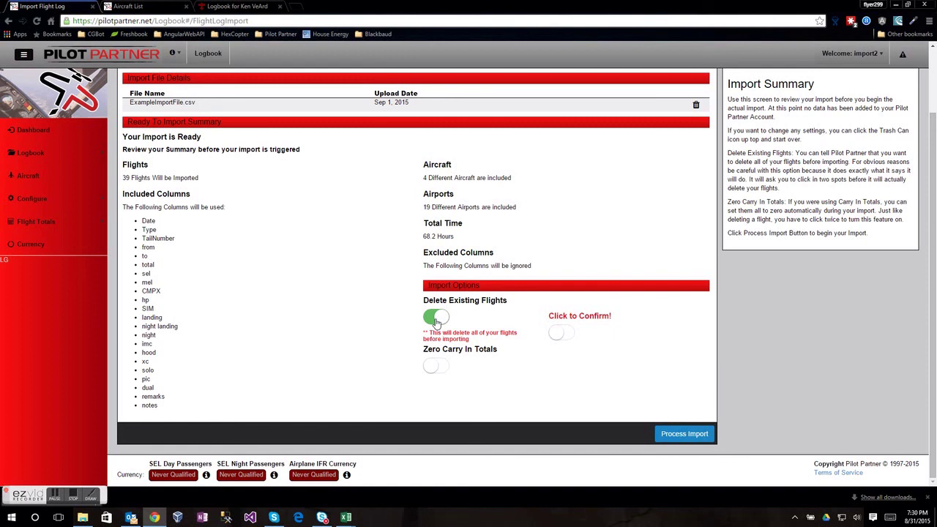
click(559, 334)
click(432, 368)
click(561, 384)
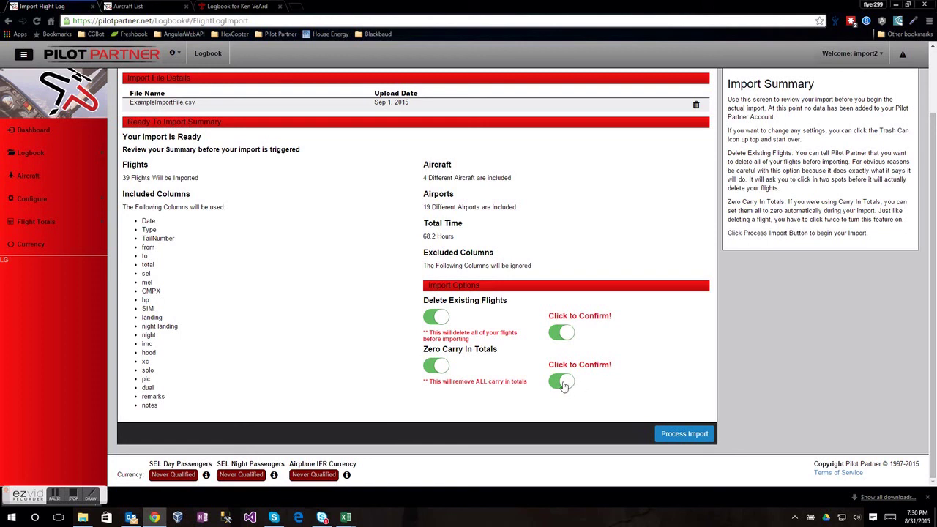
click(563, 382)
click(438, 365)
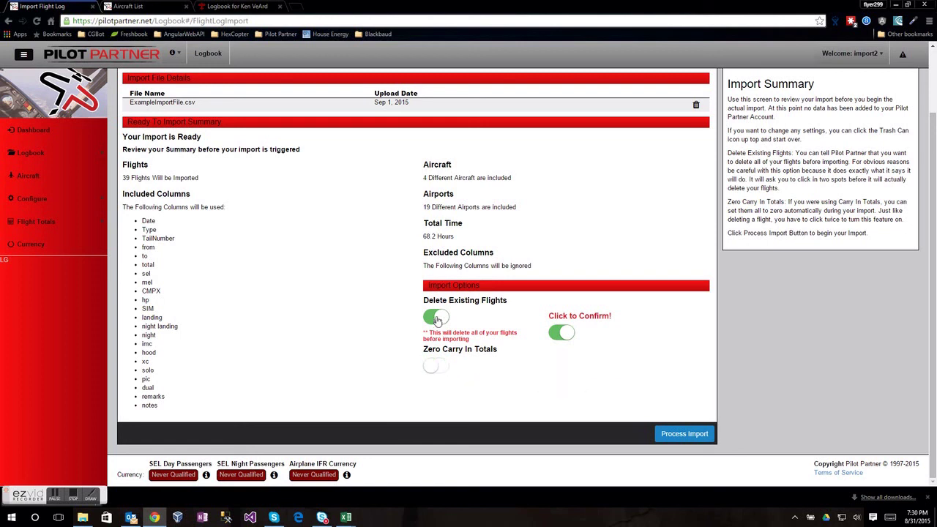
click(437, 317)
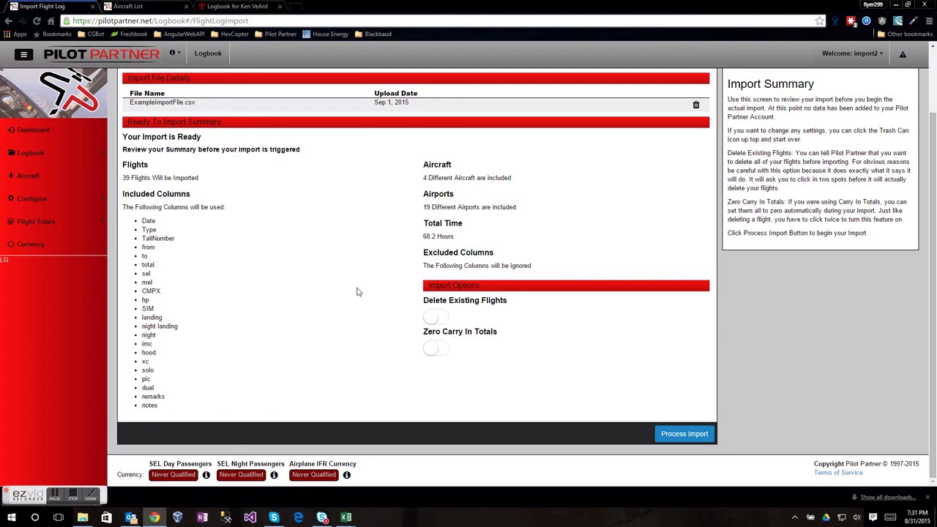
Process the import of ExampleImportFile.csv into the logbook.
click(685, 435)
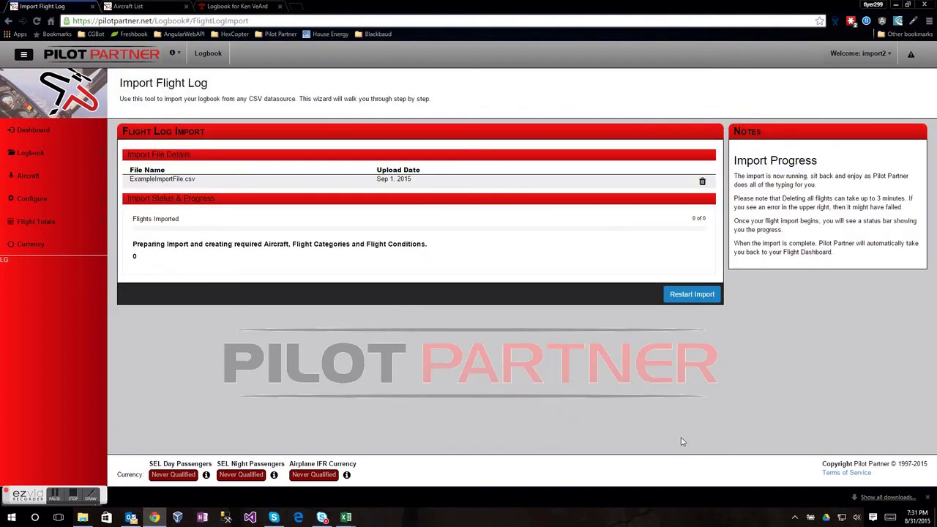